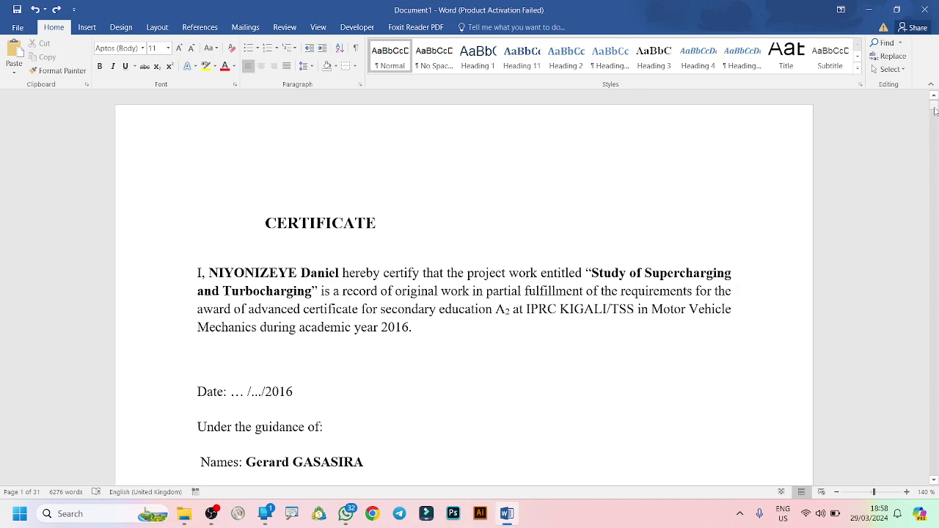
Add Brackets 2 page numbers, centred at the bottom of every page.
drag(934, 110, 933, 321)
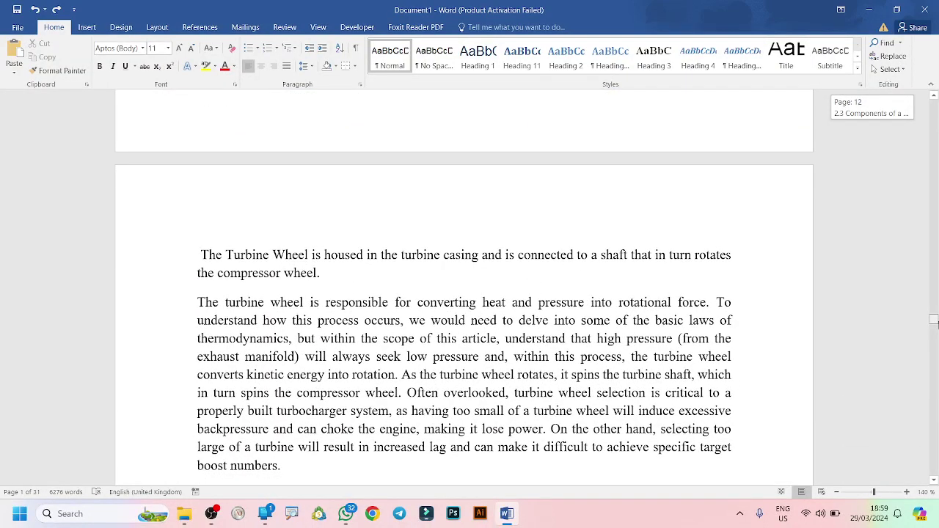
drag(934, 320, 934, 352)
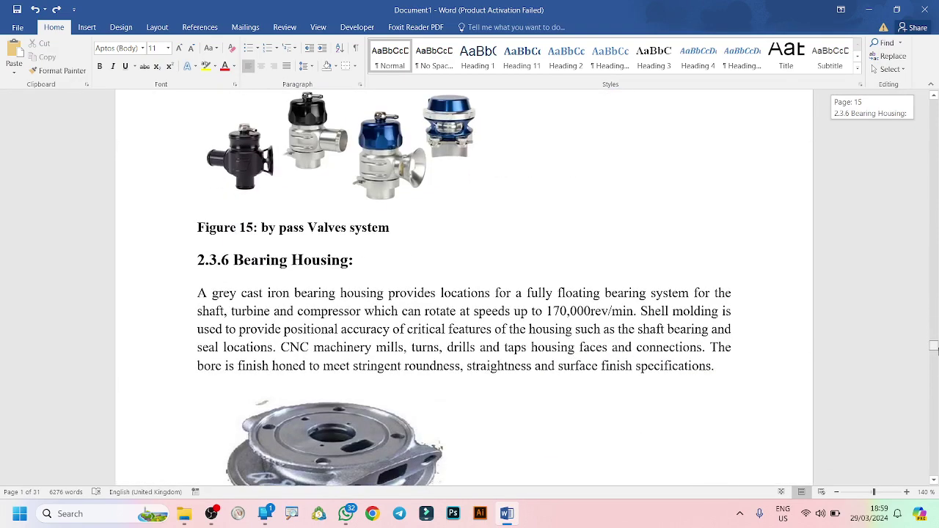
drag(935, 350, 891, 321)
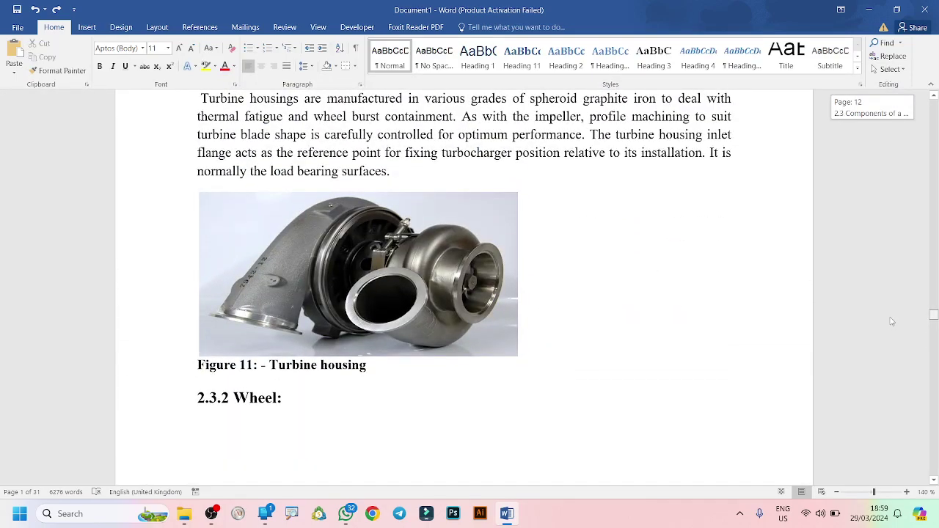
drag(891, 321, 884, 305)
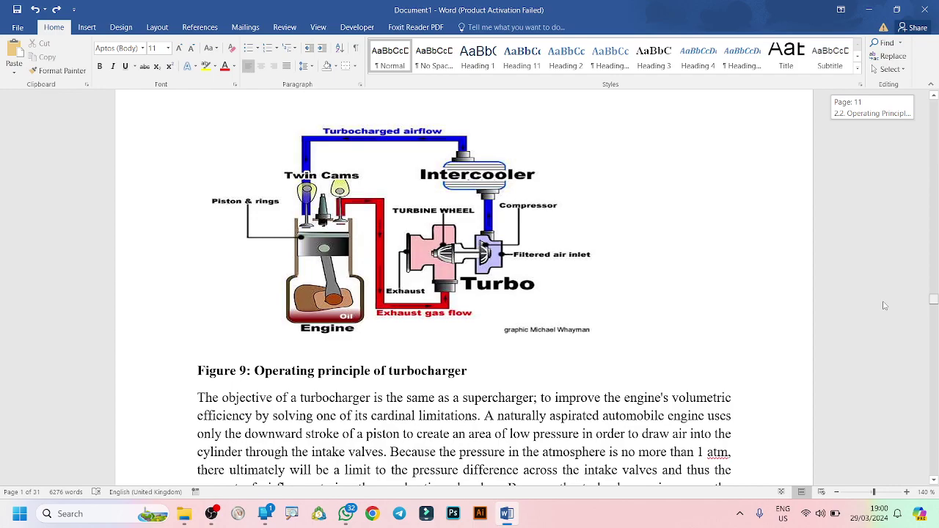
drag(885, 305, 923, 104)
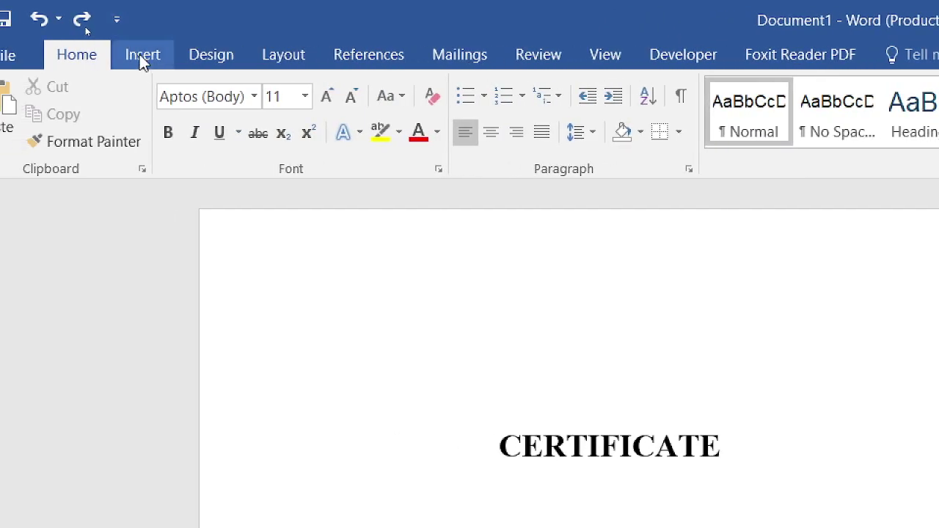
click(139, 54)
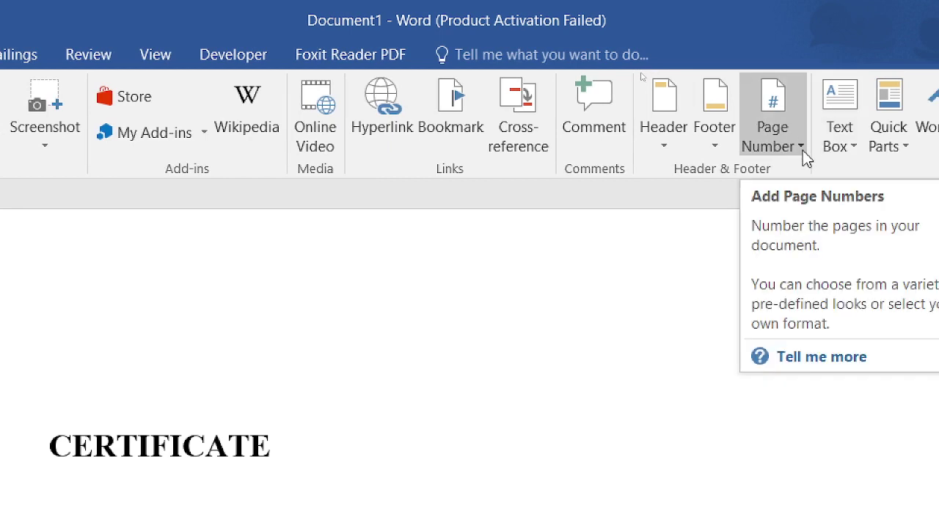
click(801, 149)
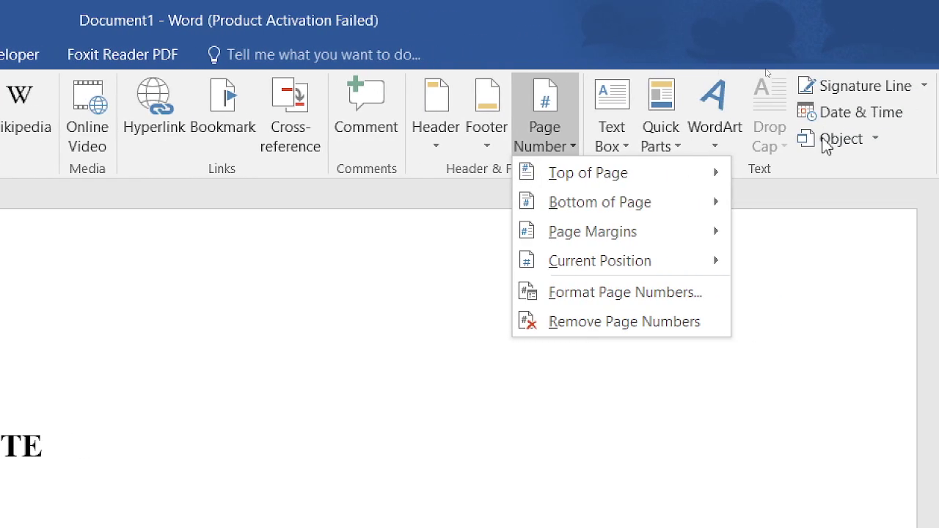
mouse_move(656, 168)
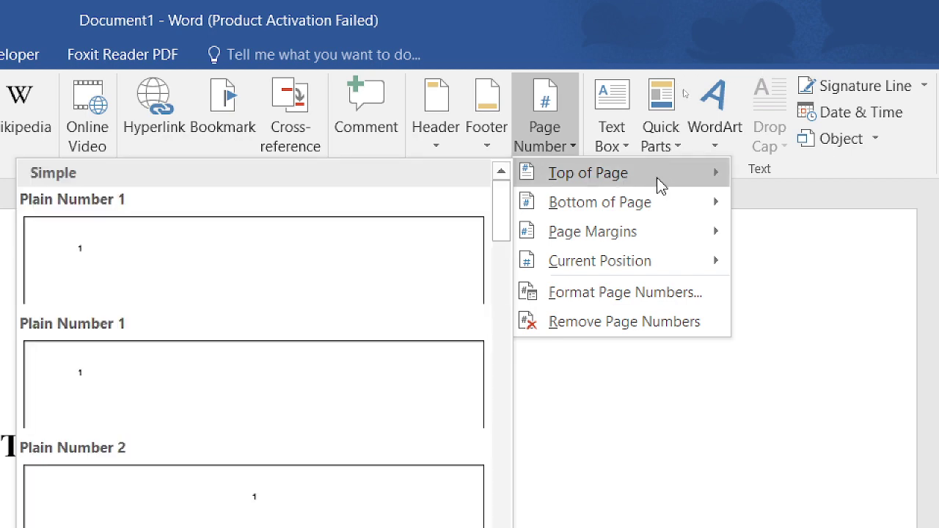
mouse_move(664, 206)
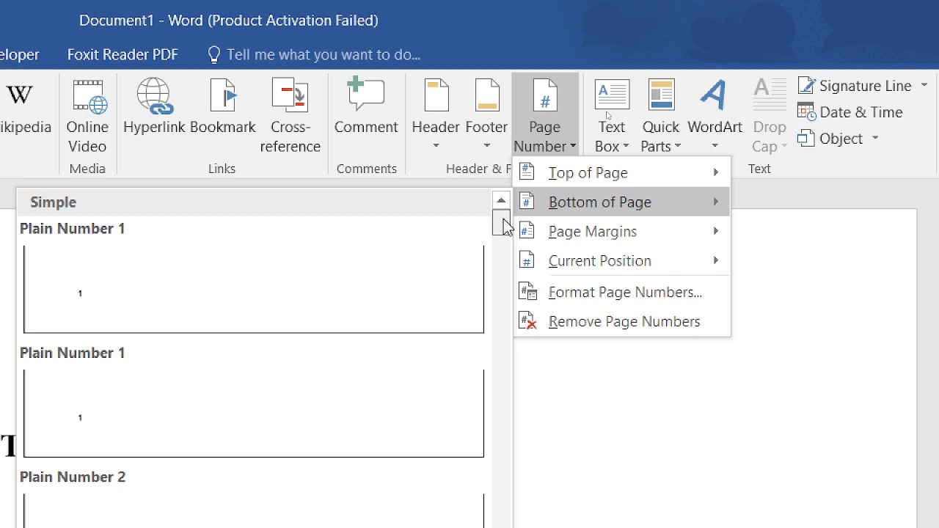
drag(503, 227, 507, 371)
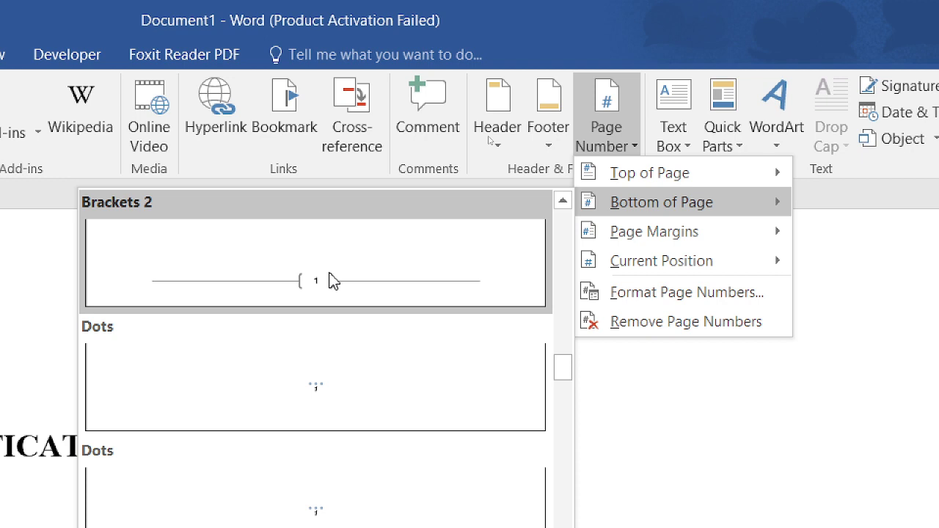
click(331, 281)
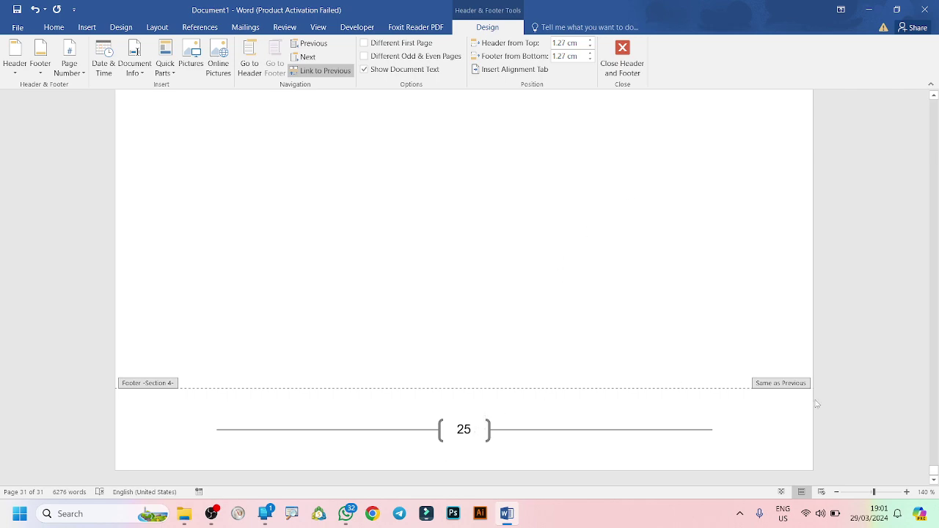
drag(932, 473, 919, 118)
scroll(921, 125, down, 15)
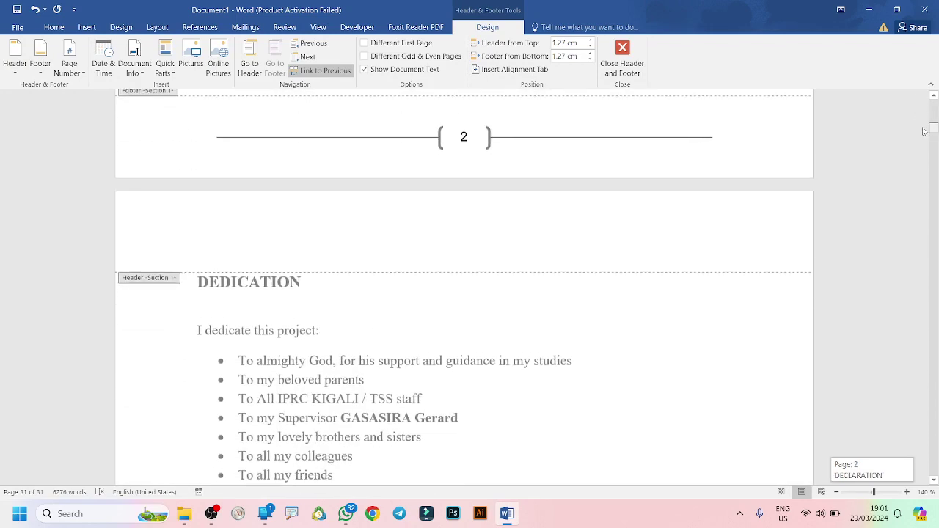
scroll(925, 131, up, 3)
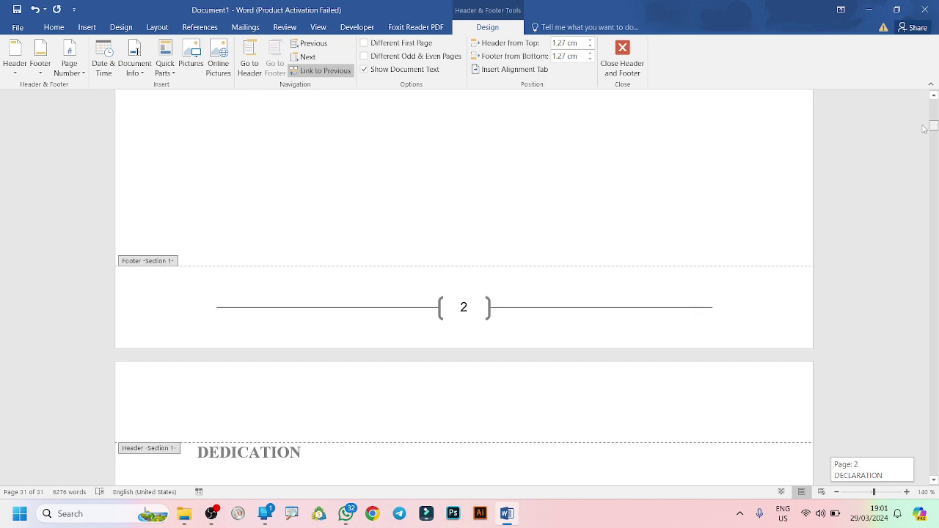
scroll(923, 129, up, 20)
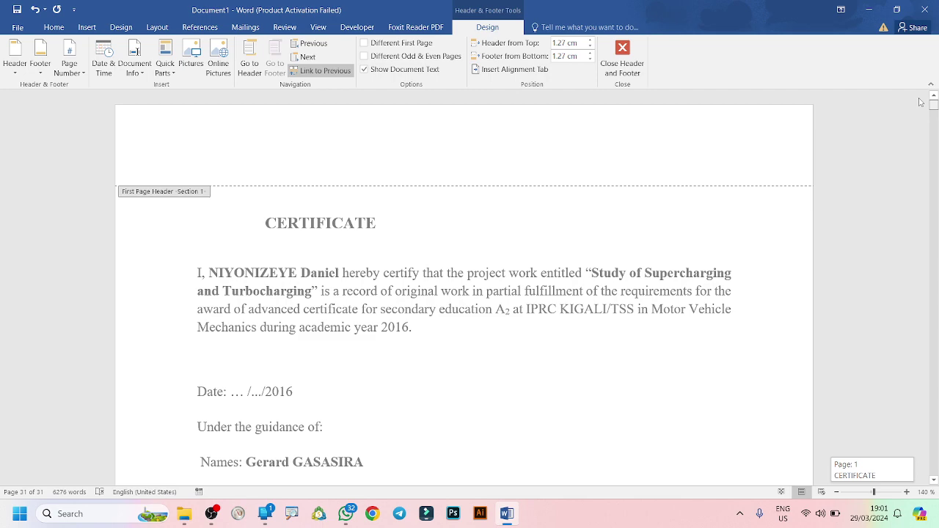
scroll(924, 105, down, 9)
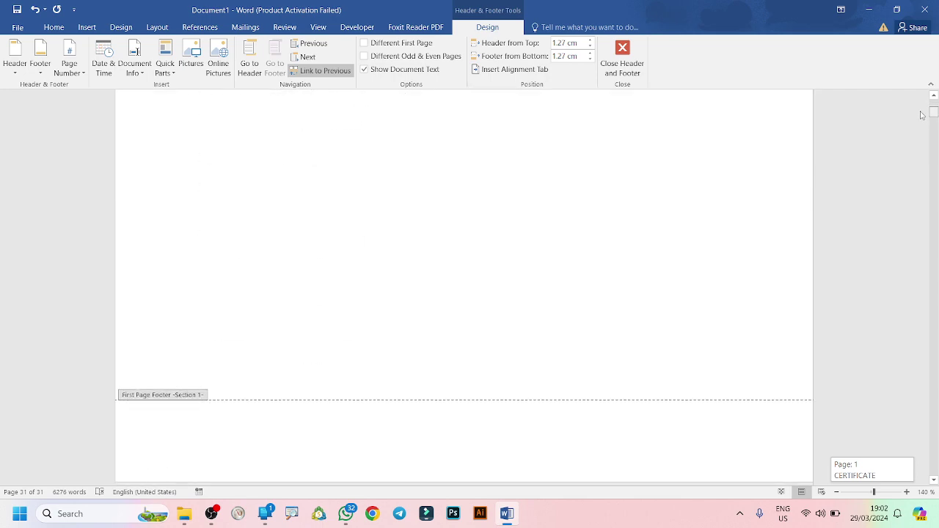
scroll(921, 117, down, 5)
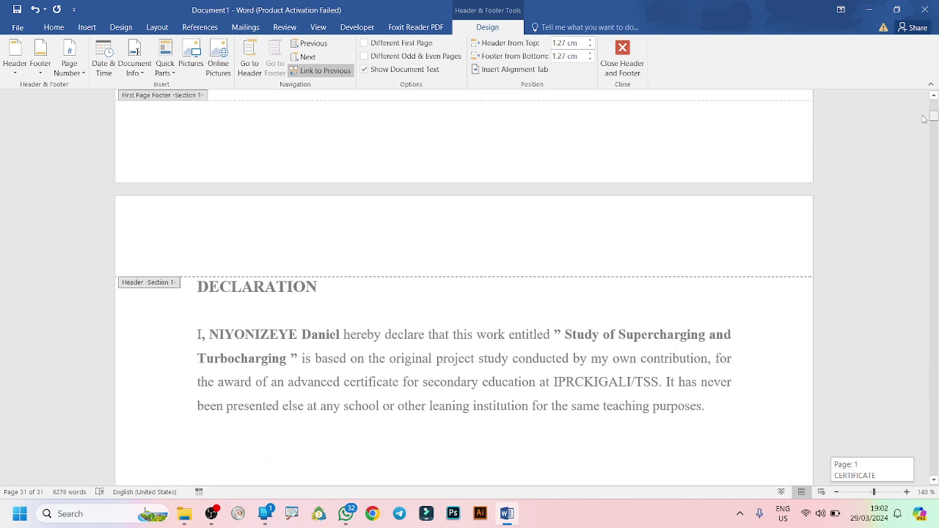
scroll(923, 119, down, 17)
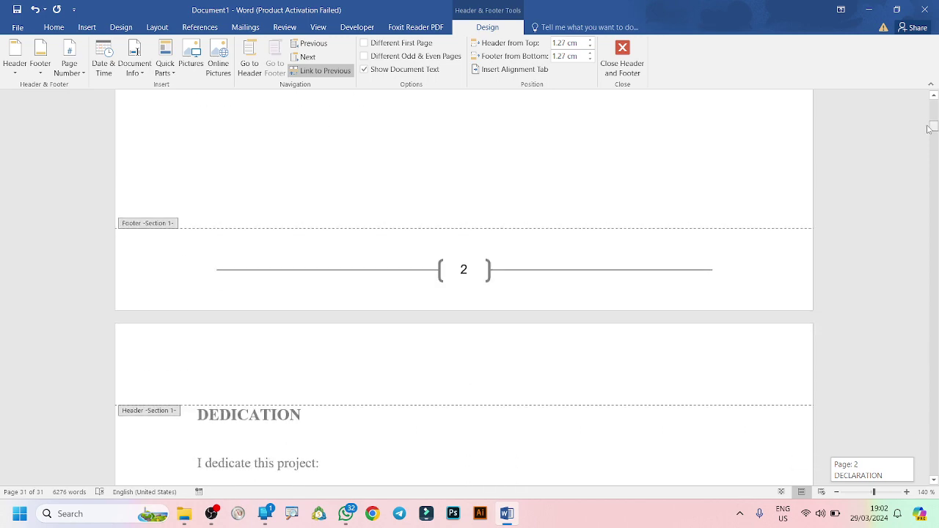
drag(928, 129, 920, 99)
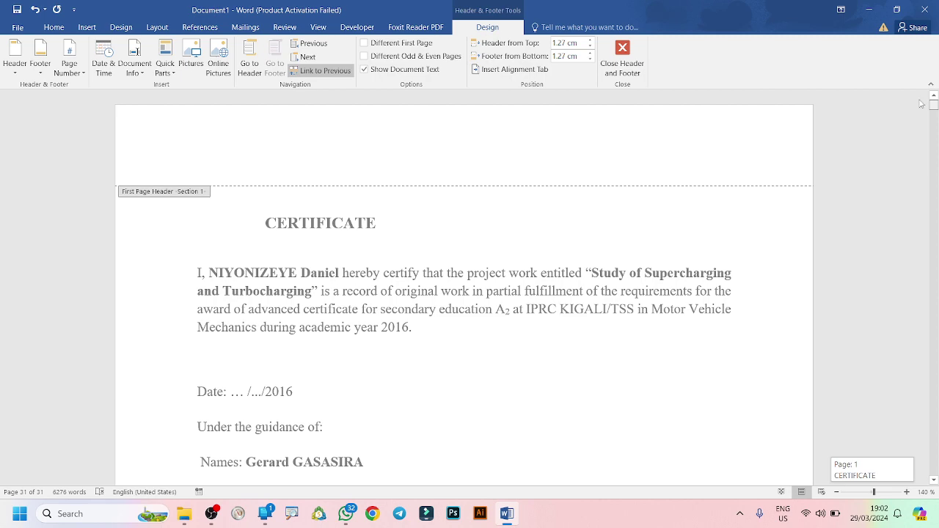
drag(920, 103, 927, 129)
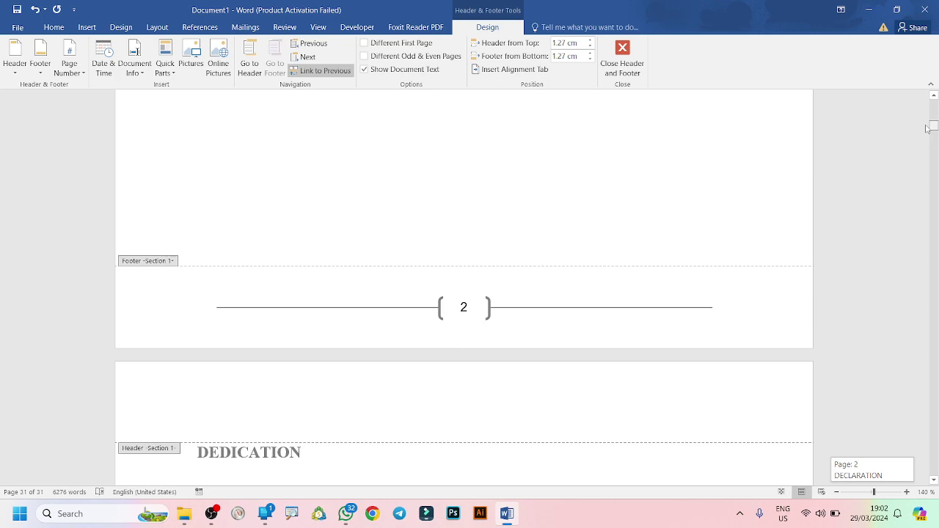
drag(926, 128, 921, 104)
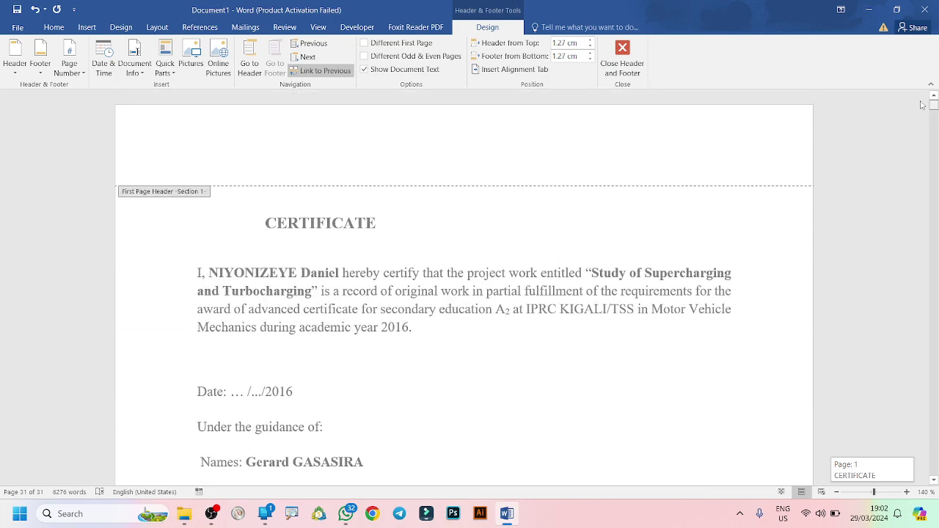
drag(922, 107, 931, 128)
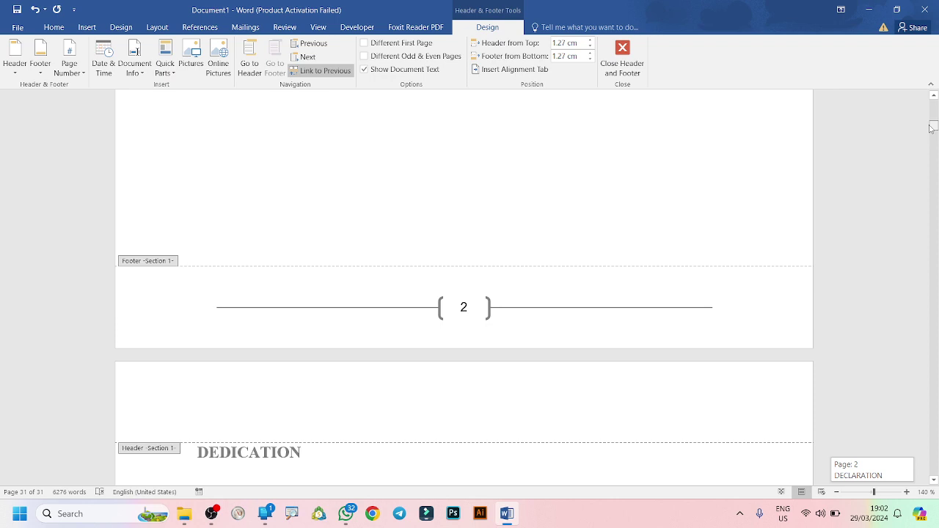
drag(931, 128, 931, 128)
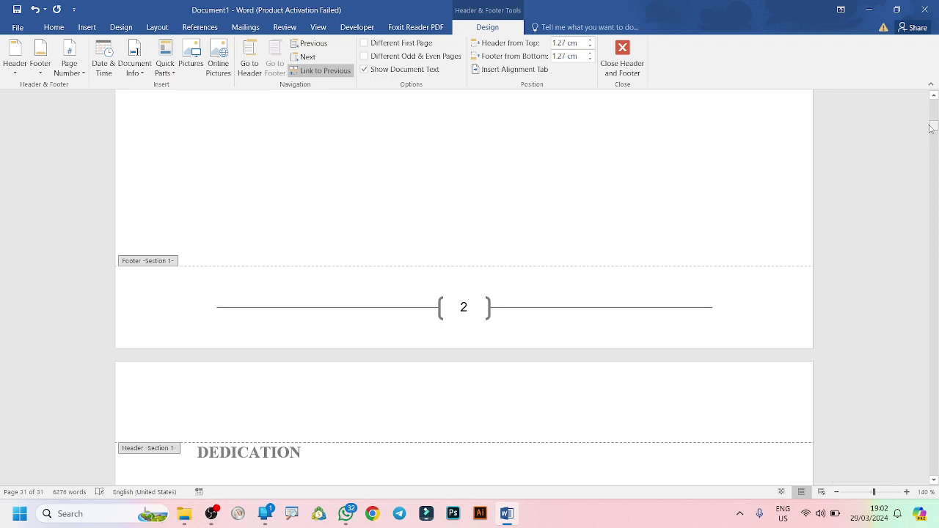
Leave the footer and return to the report's body text.
double_click(614, 160)
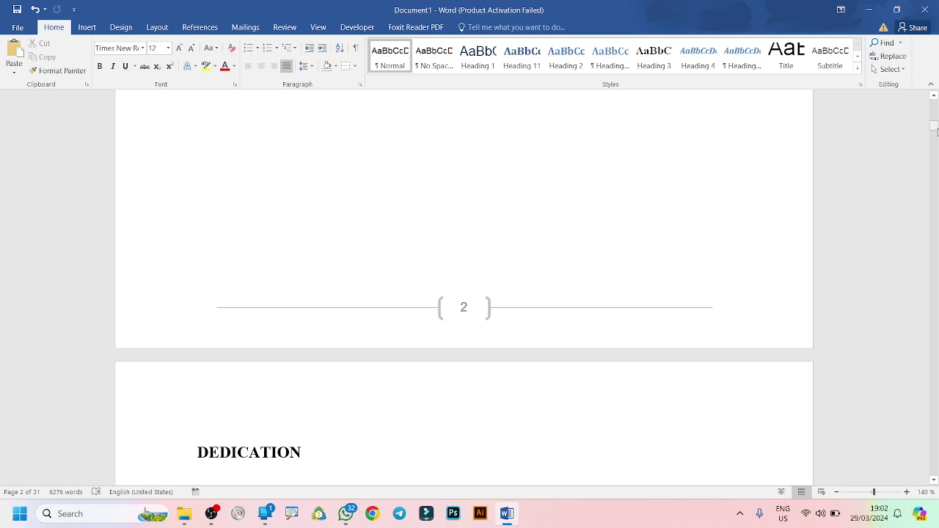
mouse_move(936, 131)
mouse_down()
mouse_move(935, 180)
mouse_move(925, 145)
mouse_move(935, 211)
mouse_move(927, 176)
mouse_move(886, 122)
mouse_move(891, 139)
mouse_up()
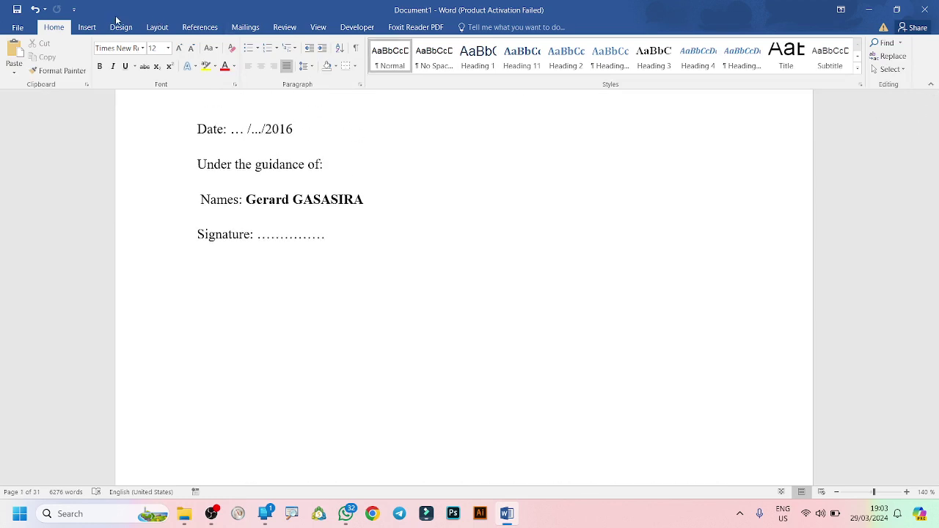
Format page numbers as lowercase Roman numerals (i, ii, iii) starting at i.
click(88, 27)
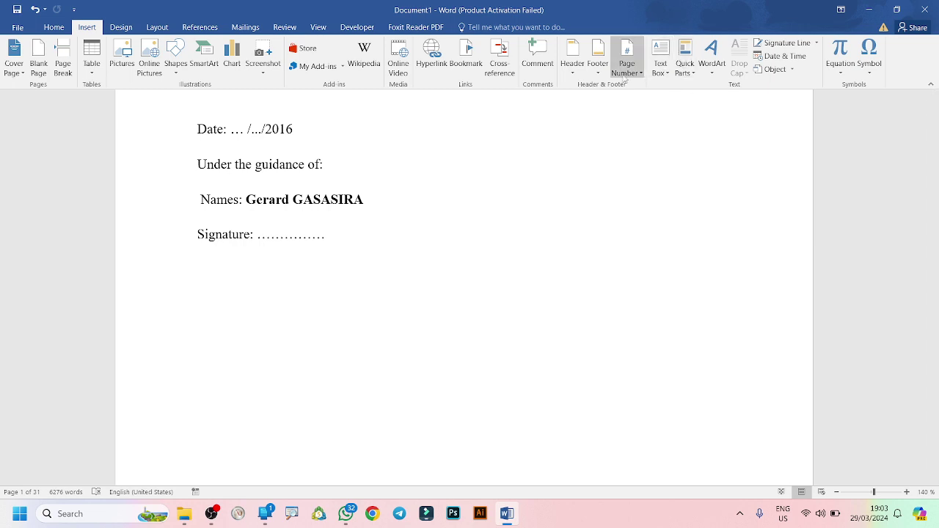
click(639, 75)
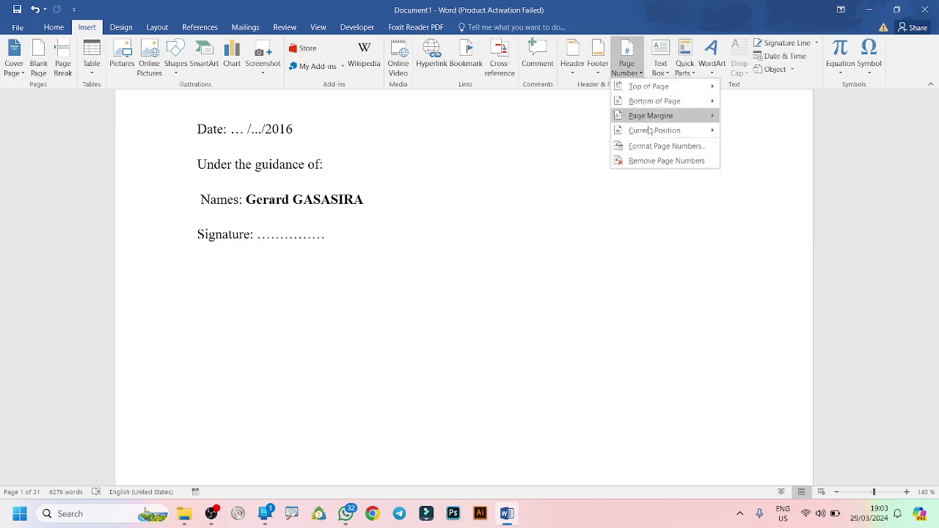
click(666, 146)
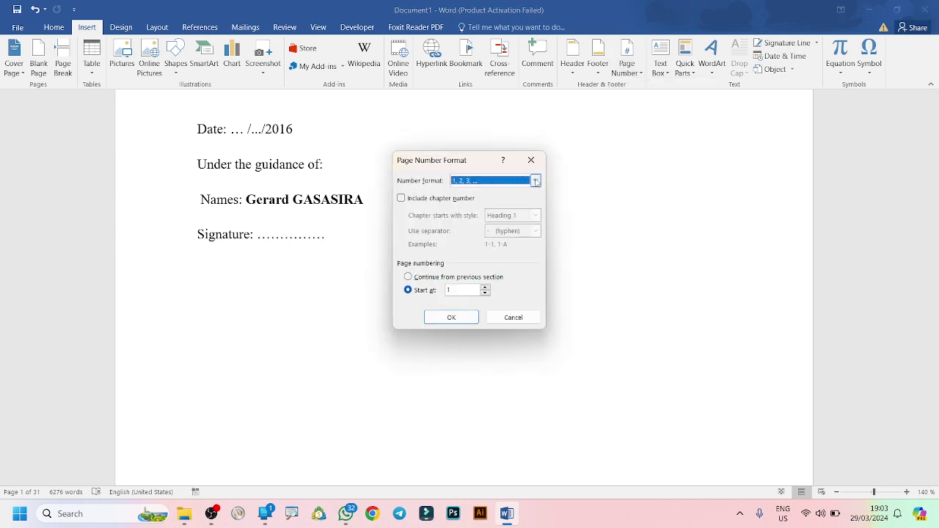
click(536, 181)
click(492, 226)
click(450, 318)
scroll(445, 317, down, 5)
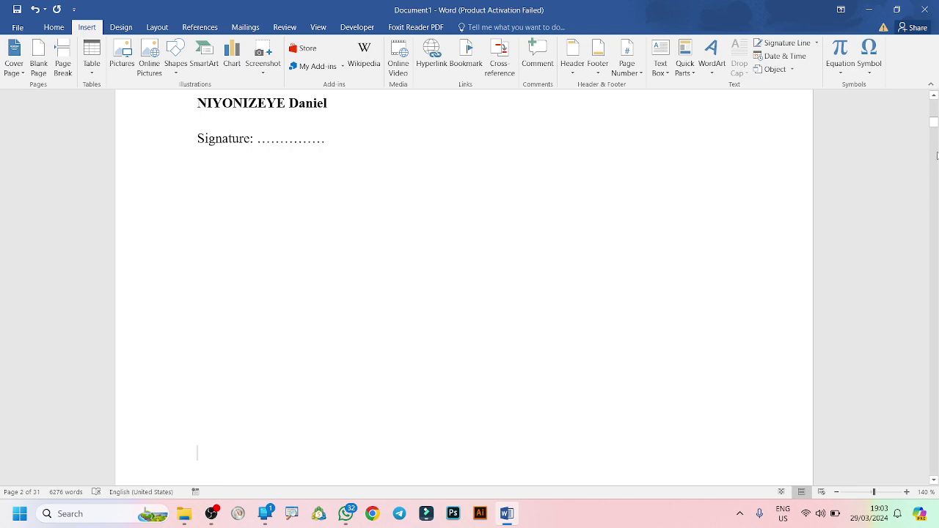
Scroll to the abbreviations page and place the cursor on the empty line below 'A2: Advance Level two'.
drag(934, 124, 934, 188)
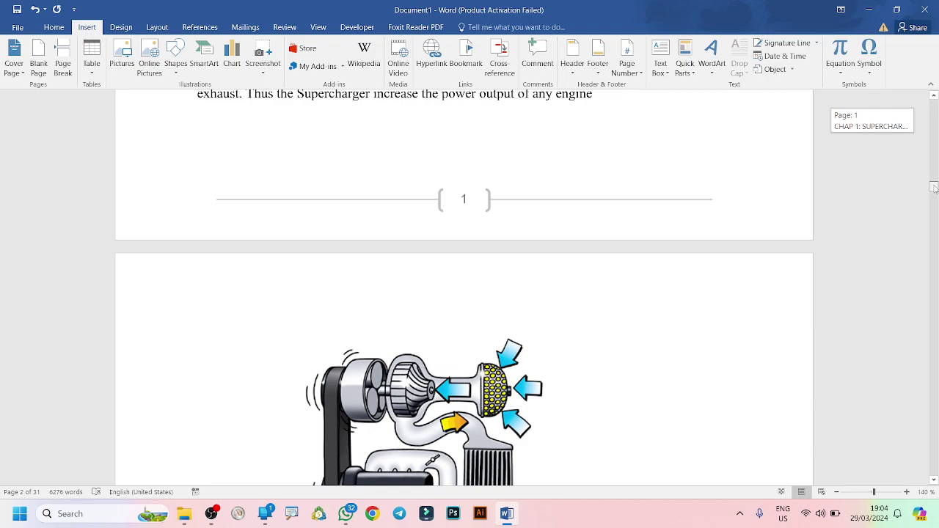
drag(934, 188, 926, 167)
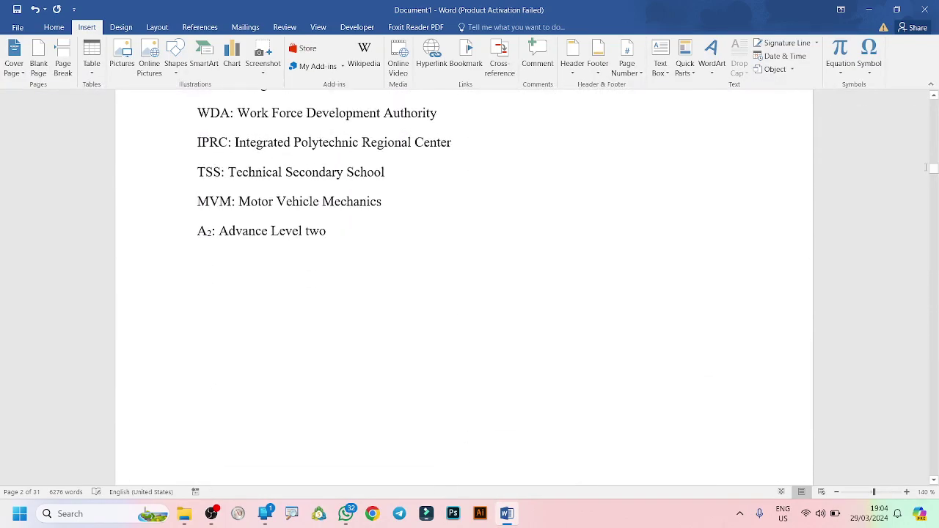
click(386, 251)
Add empty lines below the abbreviations until a blank page 7 begins.
key(Return)
key(Return)
key(Return)
key(Return)
key(Return)
key(Return)
key(Return)
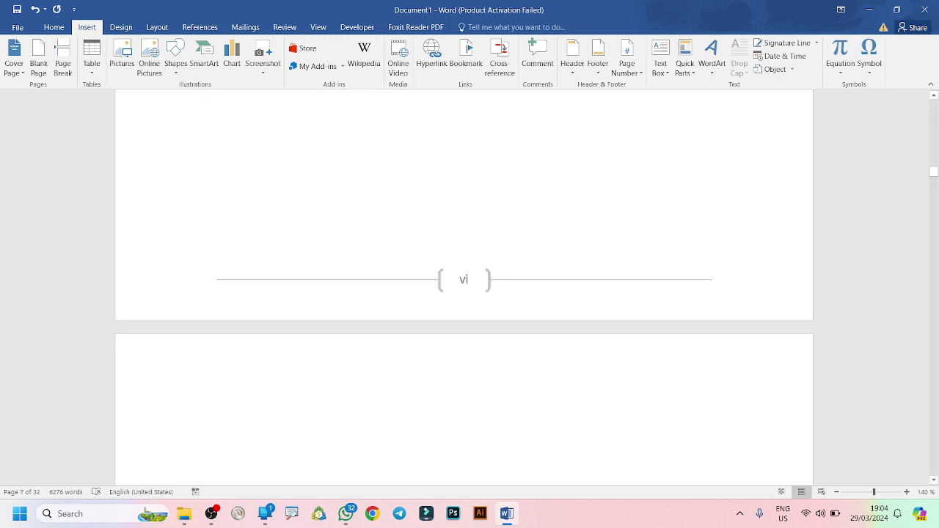
key(Return)
key(Return)
key(Return)
key(Return)
key(Return)
key(Return)
key(Return)
key(Return)
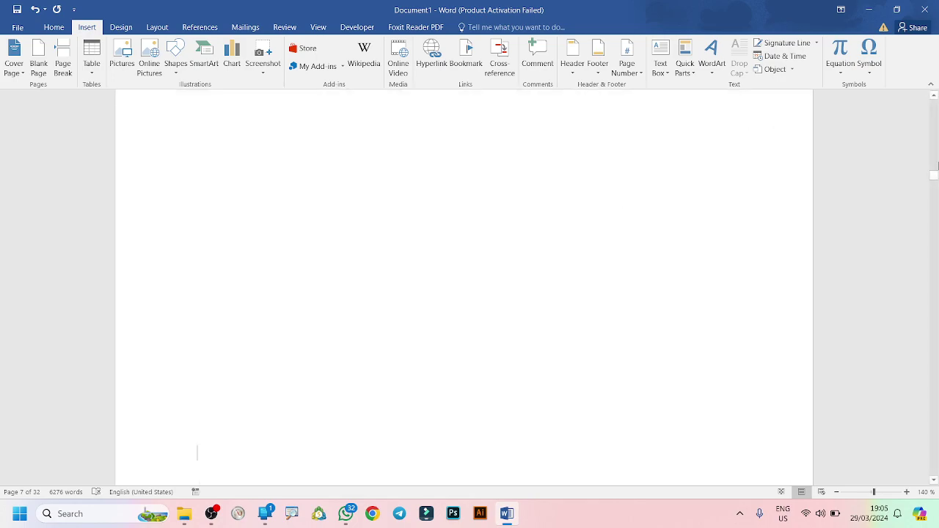
mouse_move(935, 176)
mouse_down()
mouse_move(935, 188)
mouse_move(934, 176)
mouse_up()
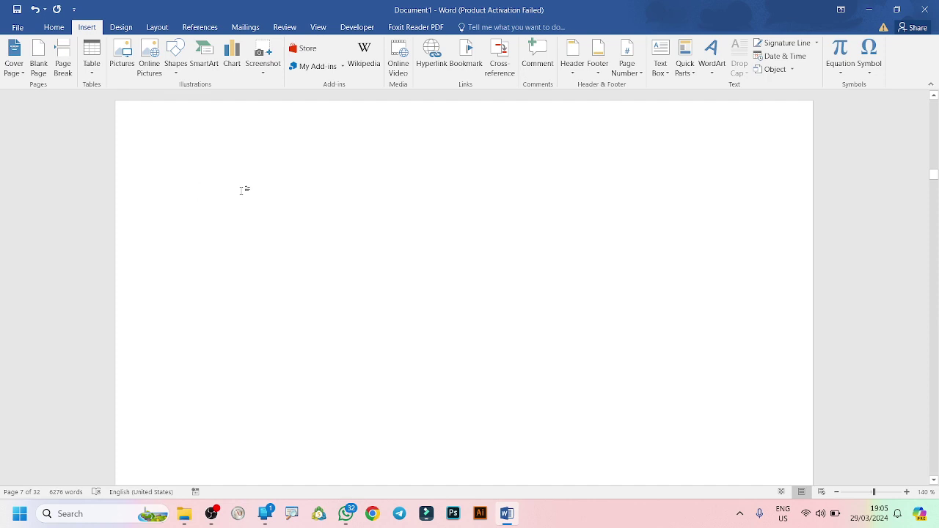
click(193, 30)
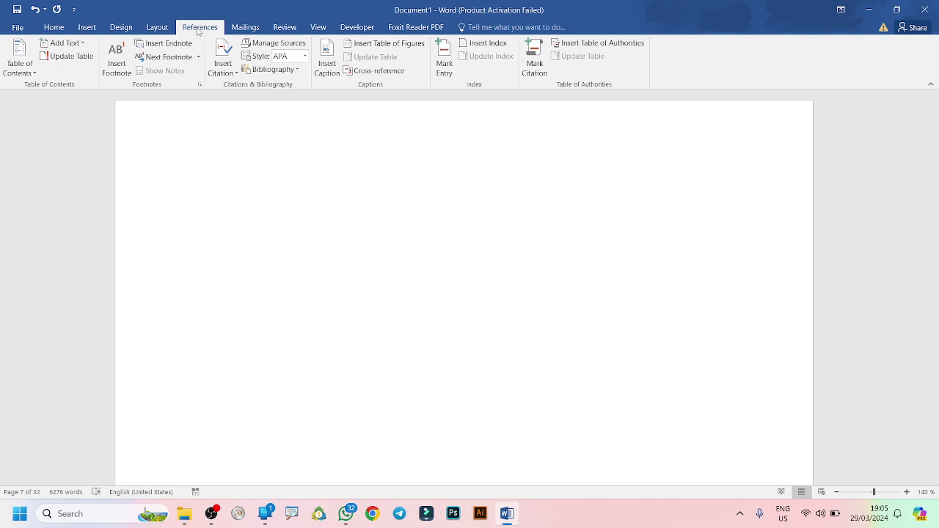
Scroll down to the CHAP 1: SUPERCHARGERING page with the Home styles available.
click(934, 176)
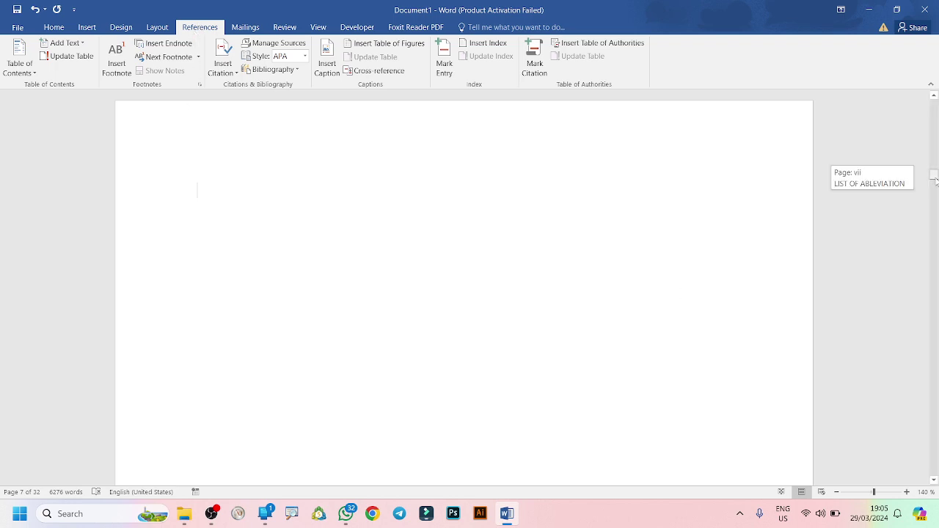
drag(935, 180, 936, 193)
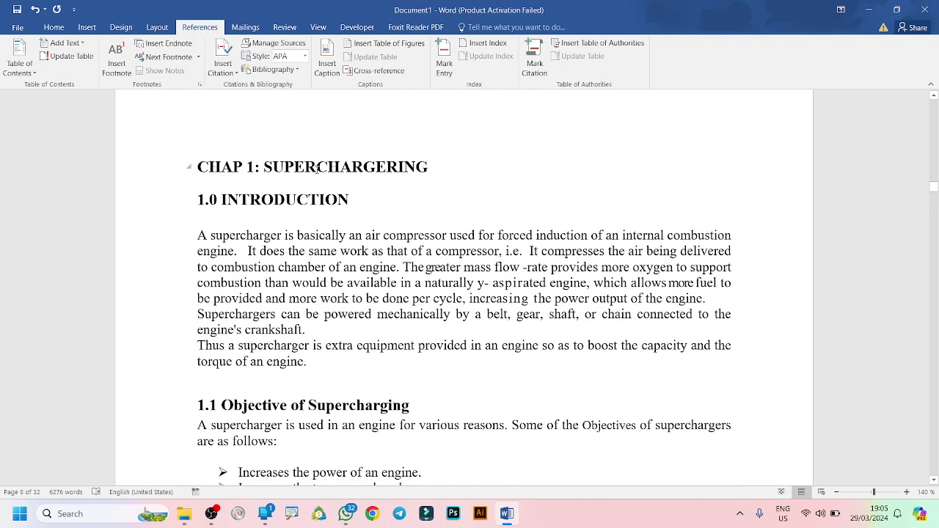
click(54, 28)
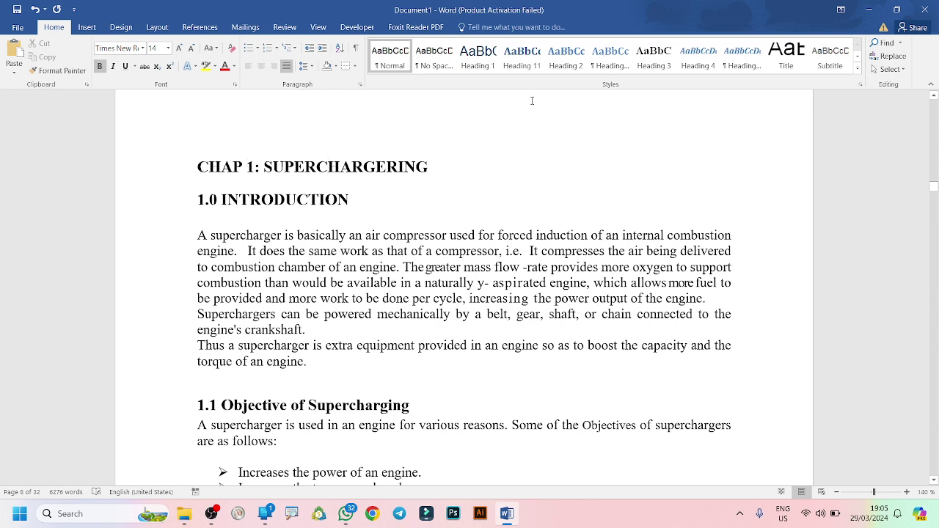
Style the Chapter 1 title as Heading 1 and 1.0 INTRODUCTION as Heading 2.
click(483, 60)
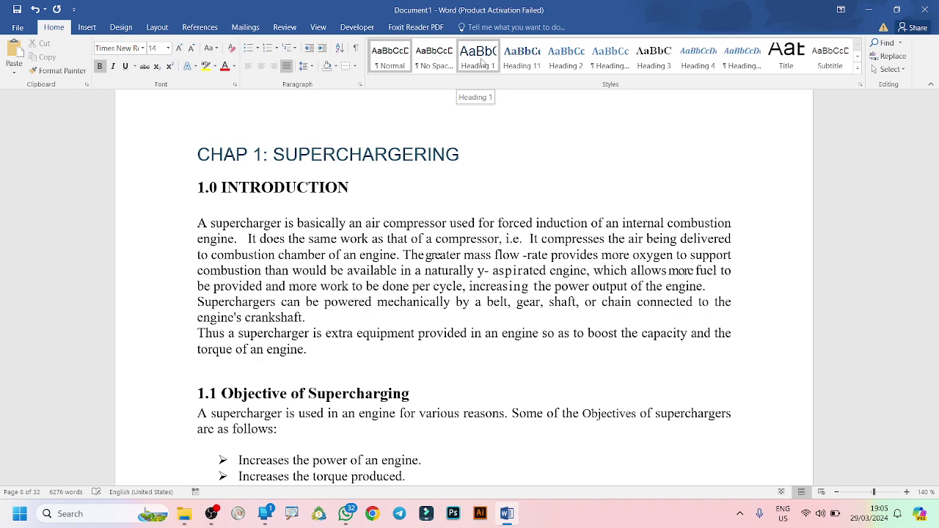
click(482, 62)
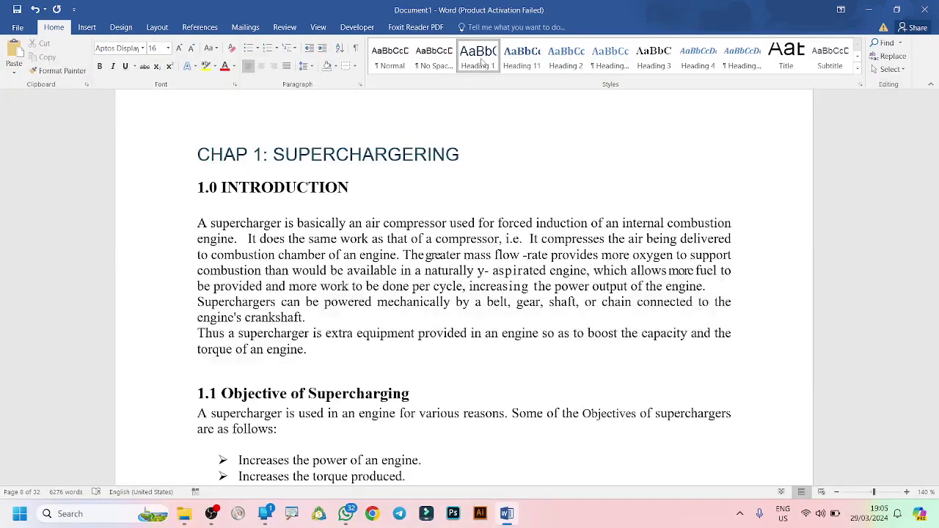
click(268, 187)
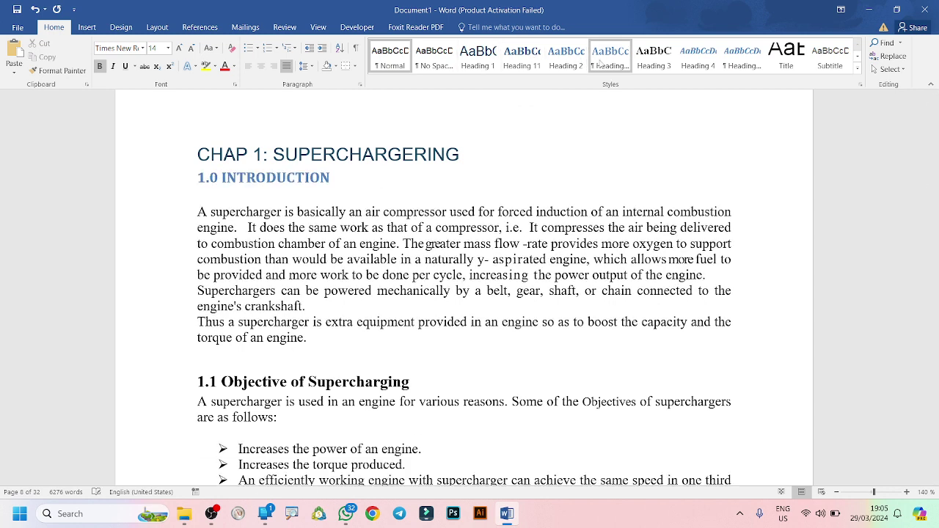
click(534, 66)
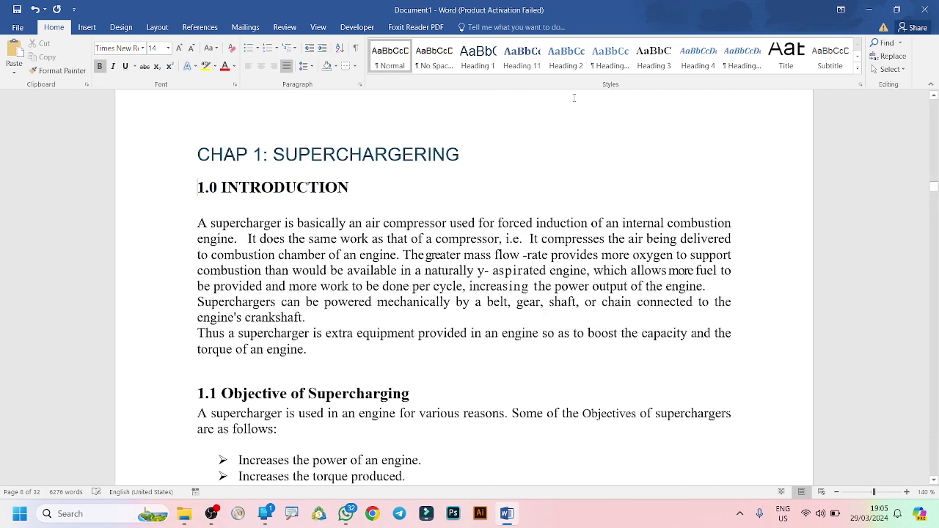
click(561, 66)
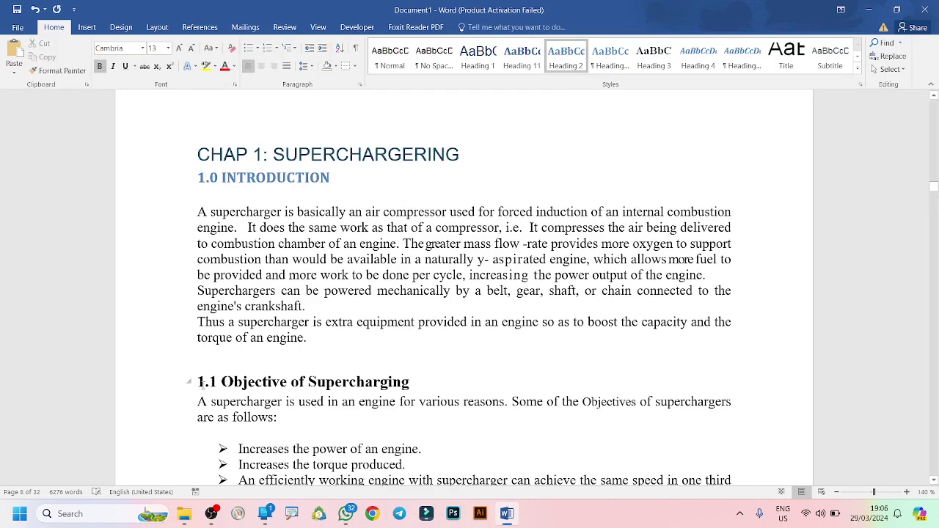
Apply Heading 3 to 1.1 Objective of Supercharging and 1.2 Operating Principle of Supercharging.
click(266, 326)
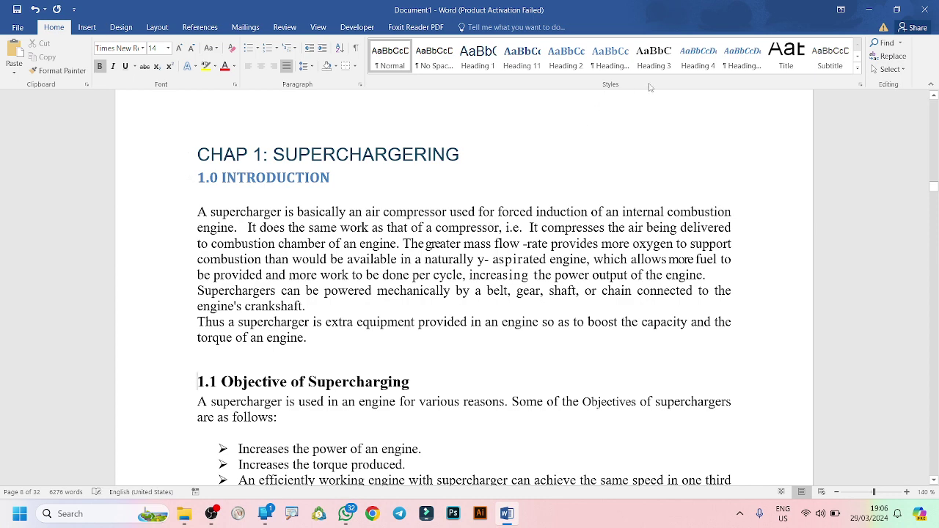
click(652, 59)
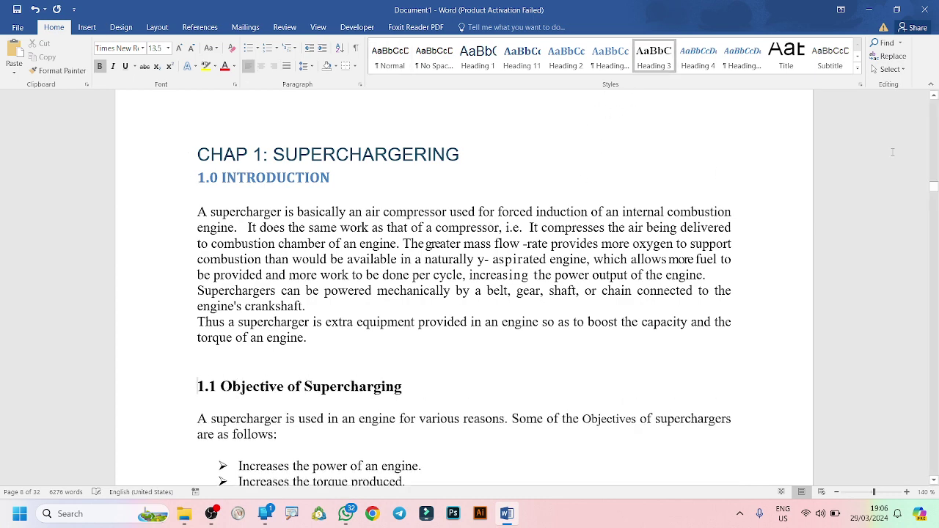
drag(933, 188, 933, 196)
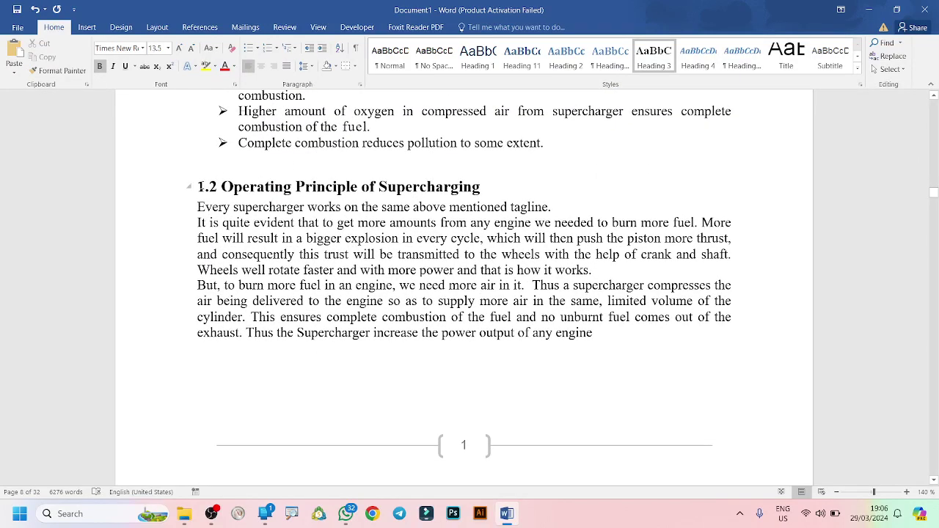
click(205, 186)
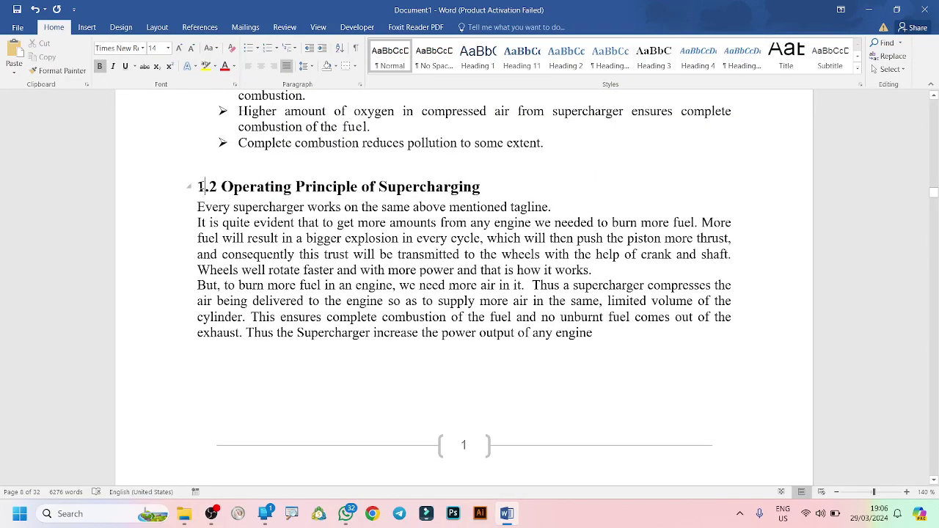
click(198, 186)
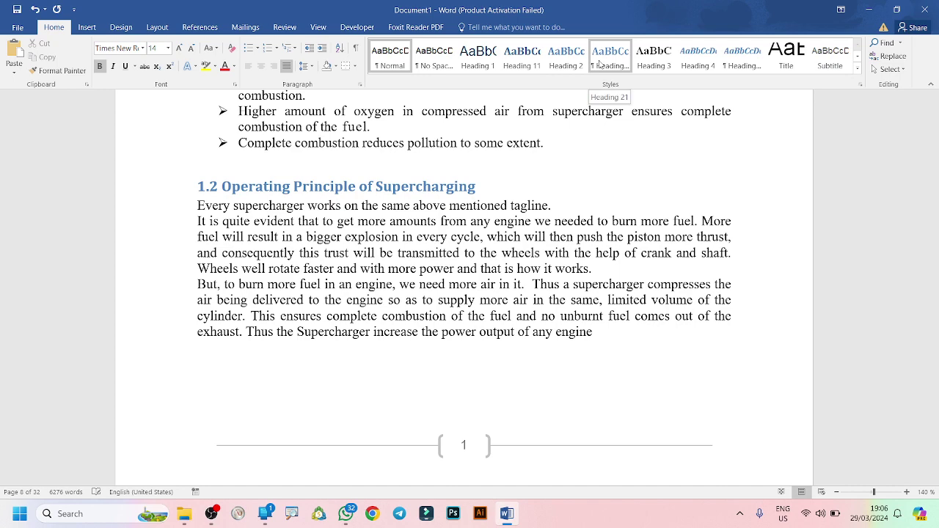
click(646, 64)
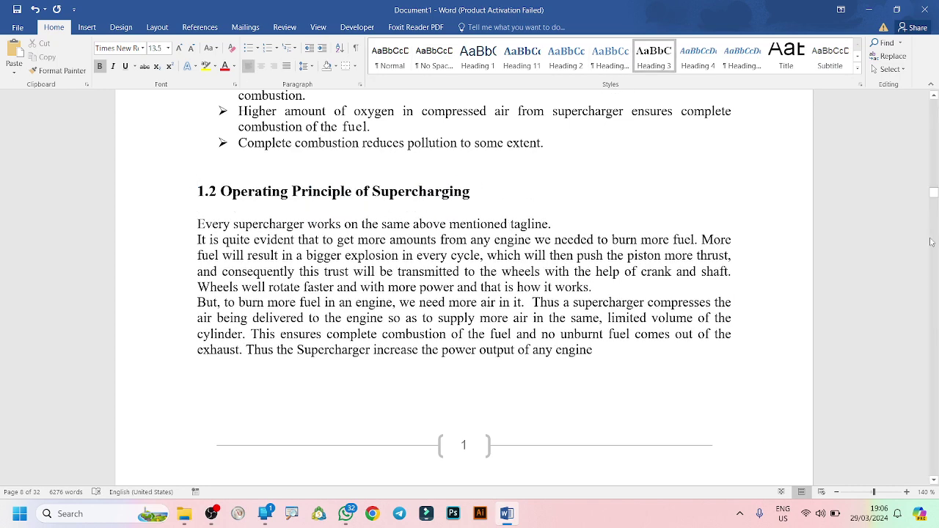
drag(933, 195, 936, 211)
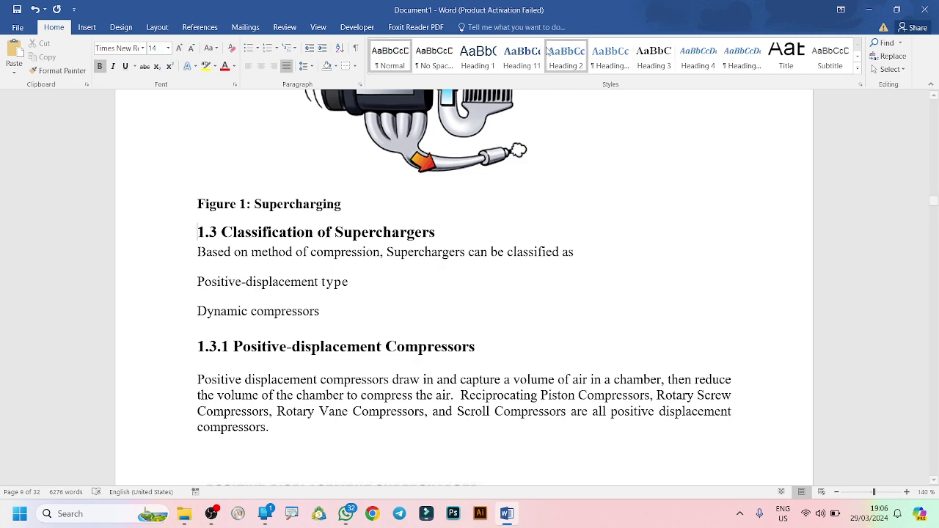
Make 1.3 Classification of Superchargers Heading 3, and 1.3.1 and 1.3.1.1 Heading 4.
click(610, 59)
click(649, 59)
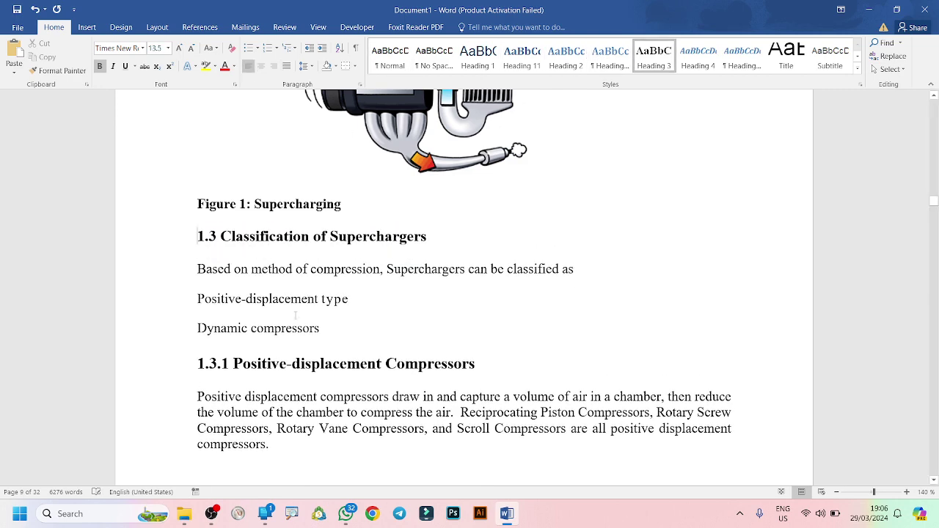
click(198, 363)
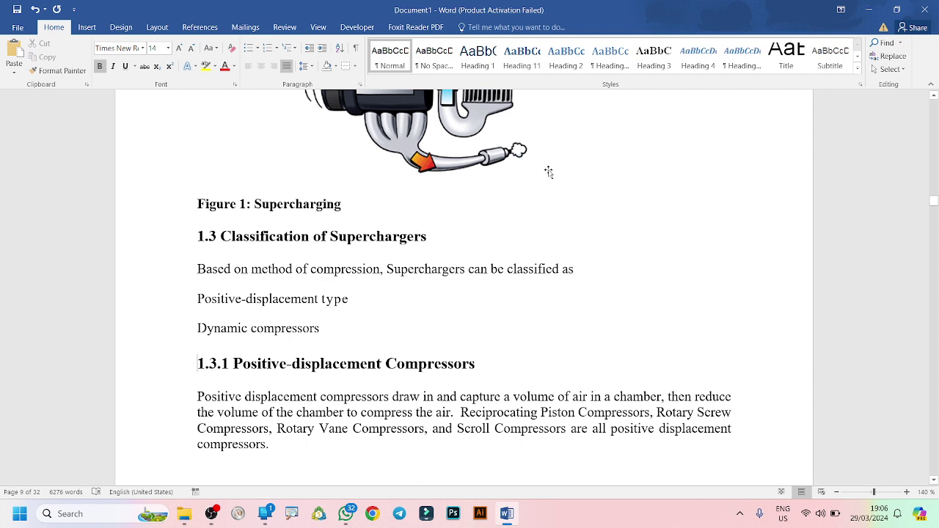
click(698, 58)
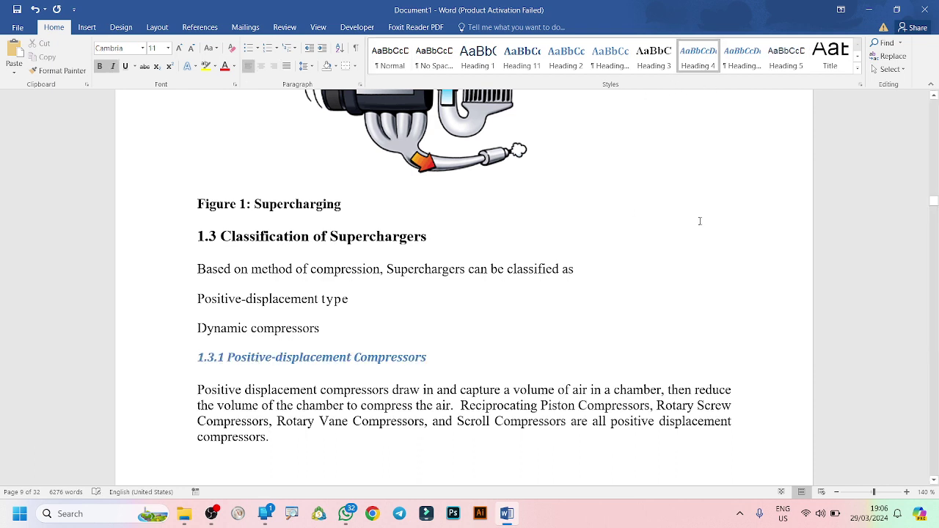
click(935, 207)
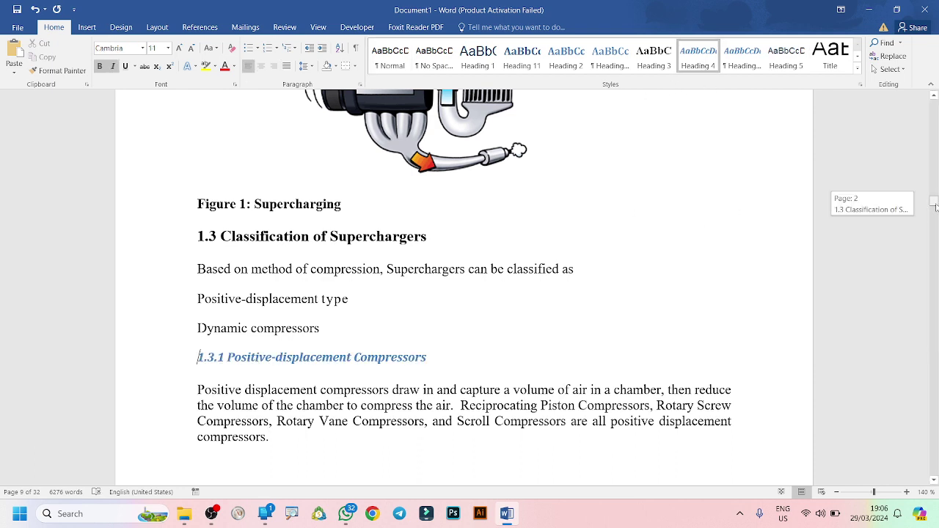
drag(935, 207, 935, 213)
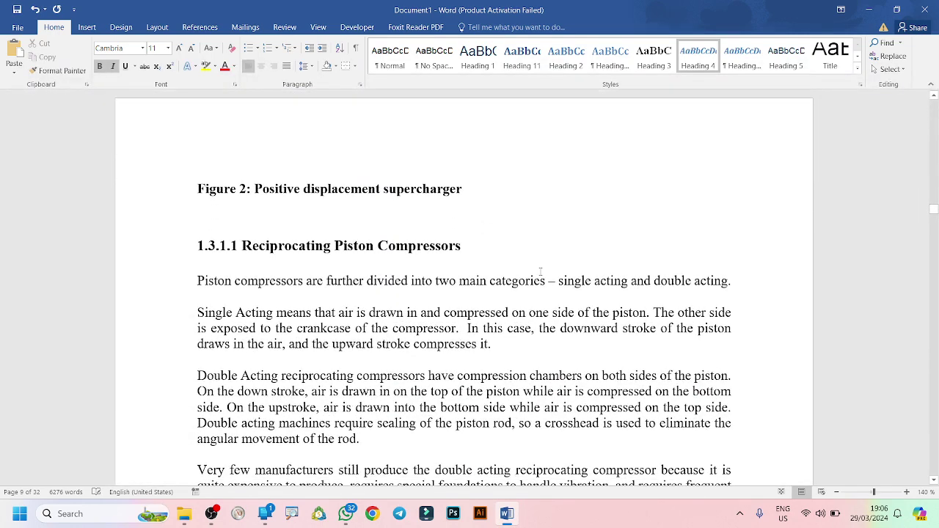
click(194, 246)
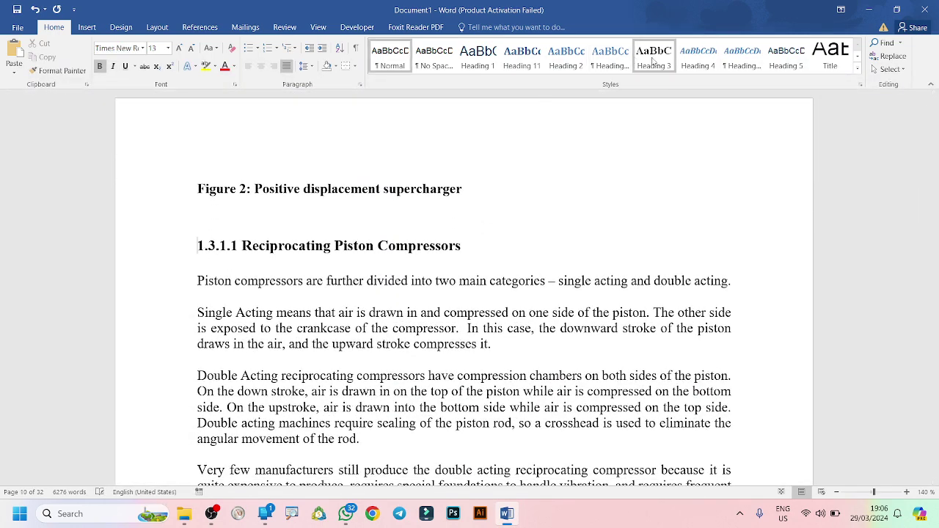
click(710, 61)
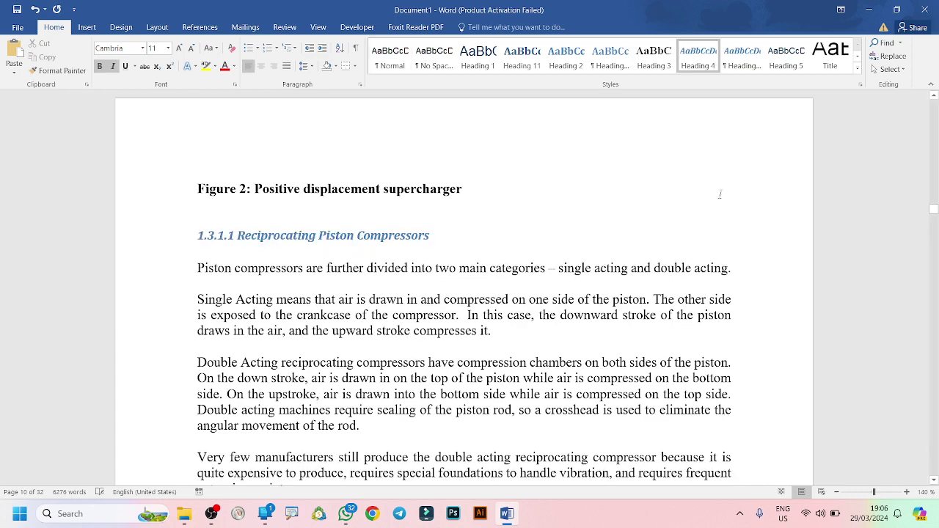
Apply Heading 4 to 1.3.1.2 Rotary Screw and 1.3.1.3 Rotary Vane Compressors.
click(933, 481)
scroll(933, 481, down, 3)
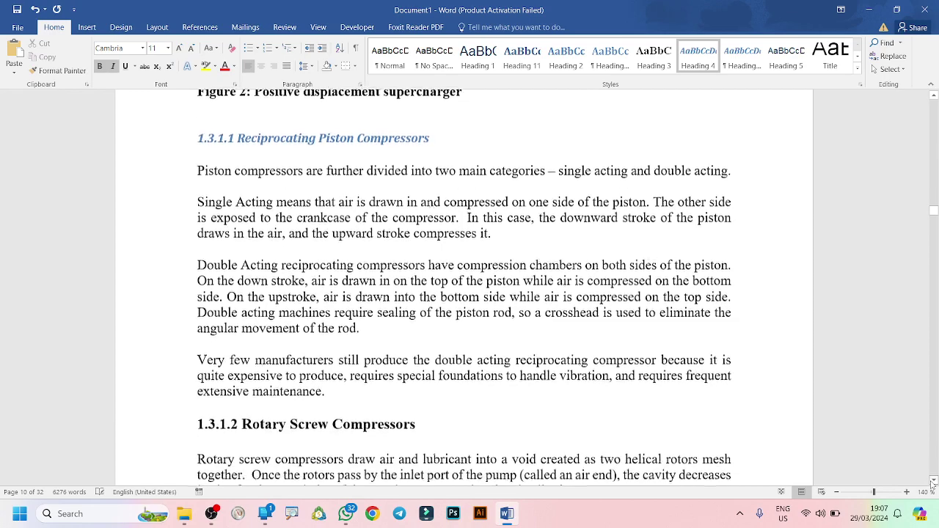
scroll(546, 424, down, 1)
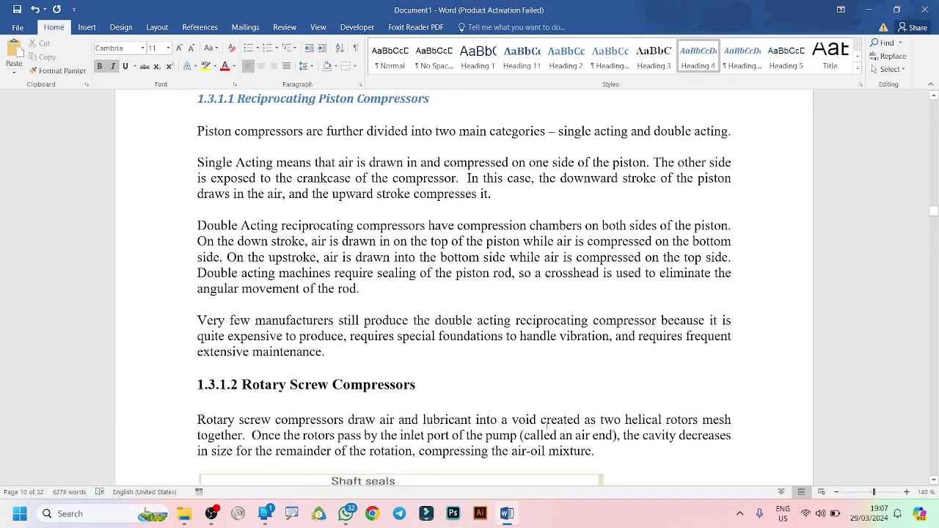
click(198, 389)
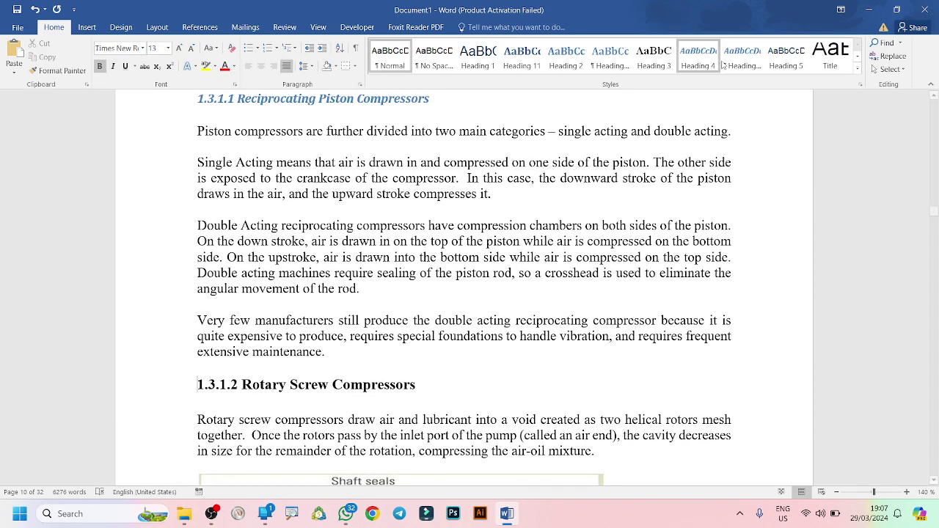
click(697, 57)
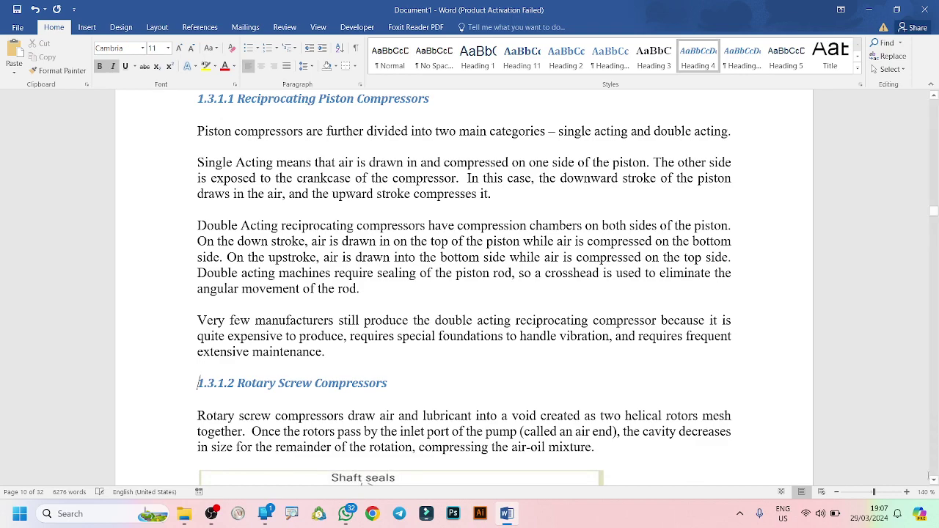
scroll(932, 478, down, 3)
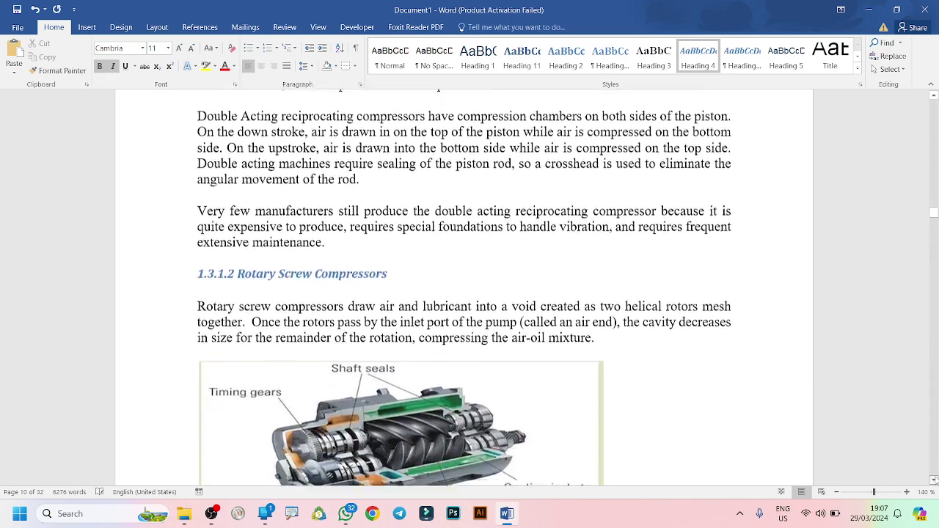
scroll(933, 479, down, 9)
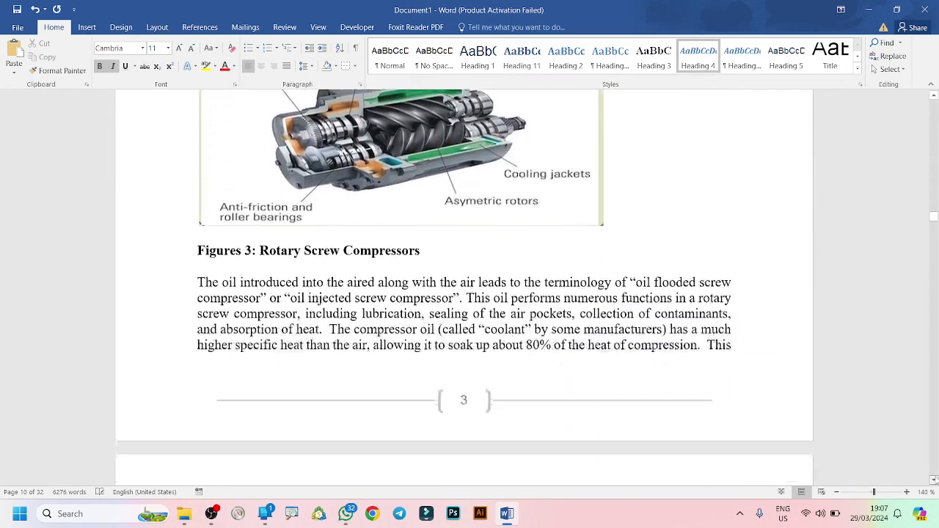
scroll(932, 479, down, 8)
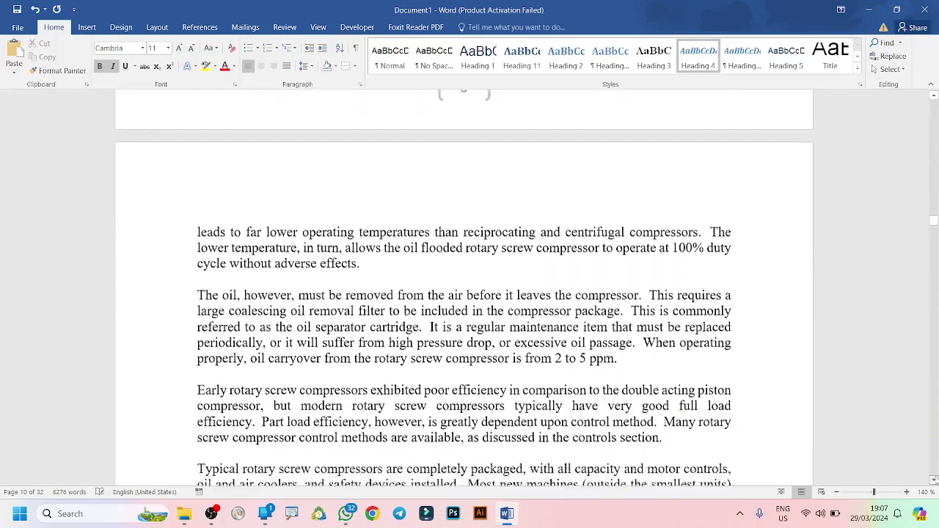
scroll(932, 479, down, 8)
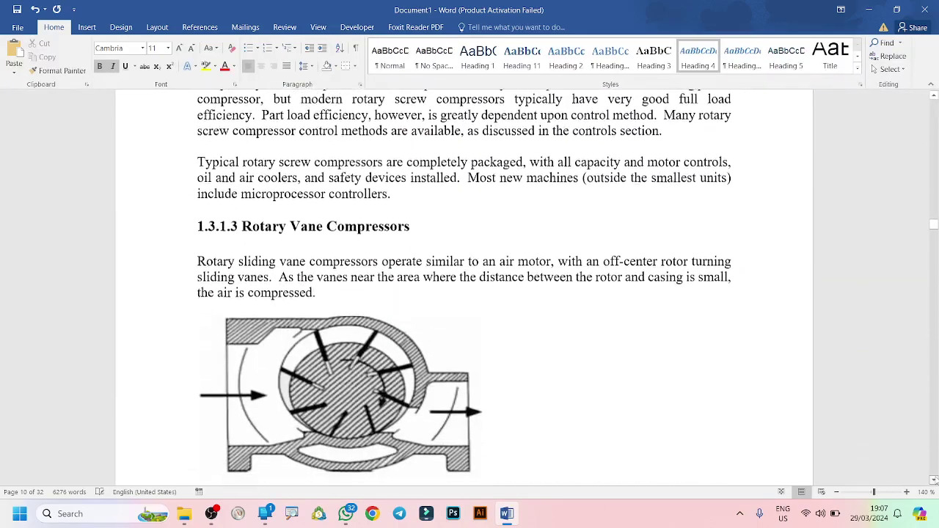
click(196, 220)
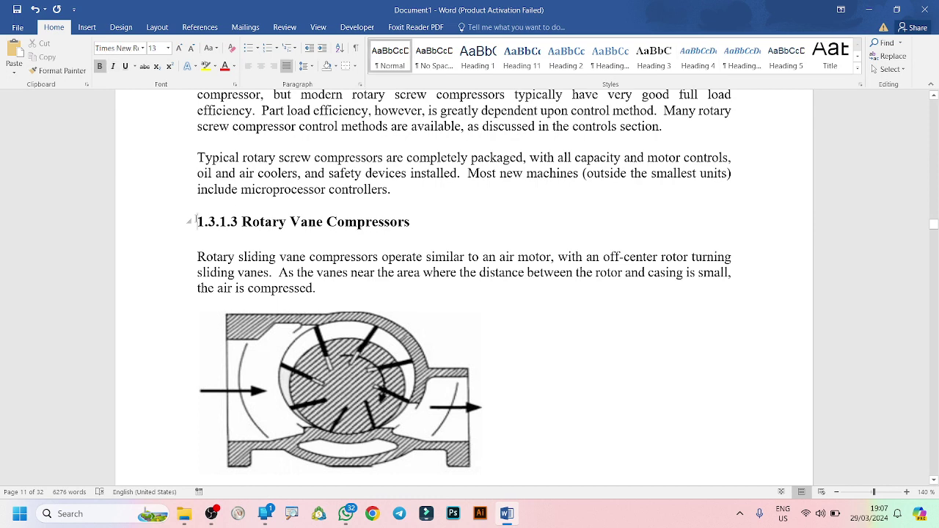
click(715, 57)
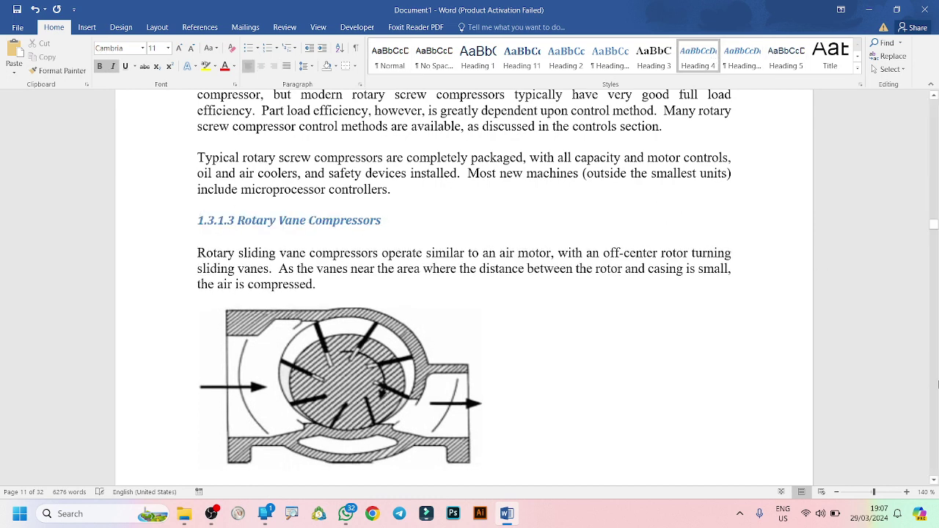
drag(934, 478, 935, 479)
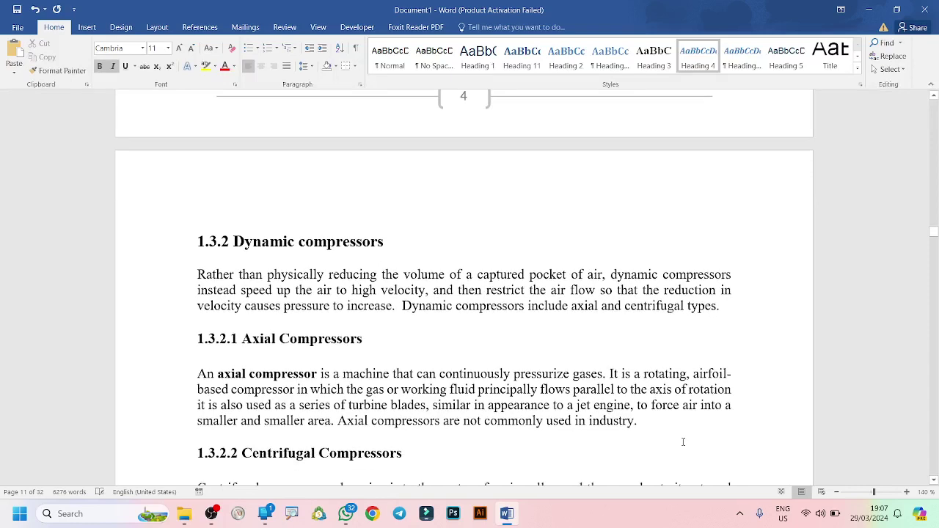
Apply Heading 3 to 1.3.2 Dynamic, 1.3.2.1 Axial and 1.3.2.2 Centrifugal Compressors headings.
click(199, 240)
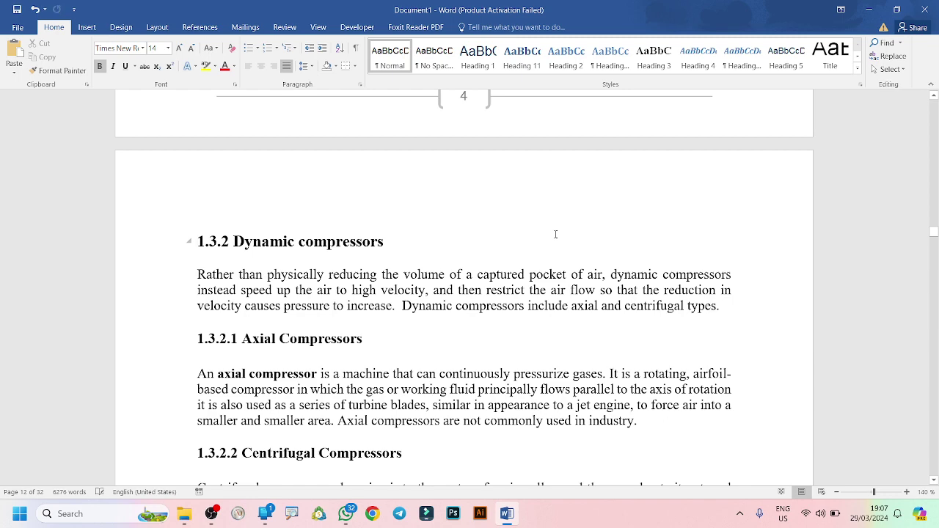
click(665, 70)
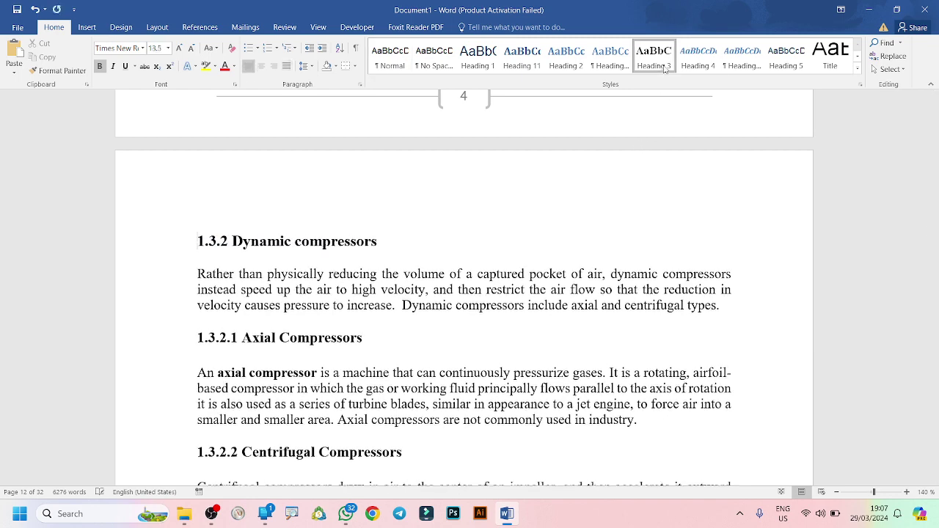
click(198, 337)
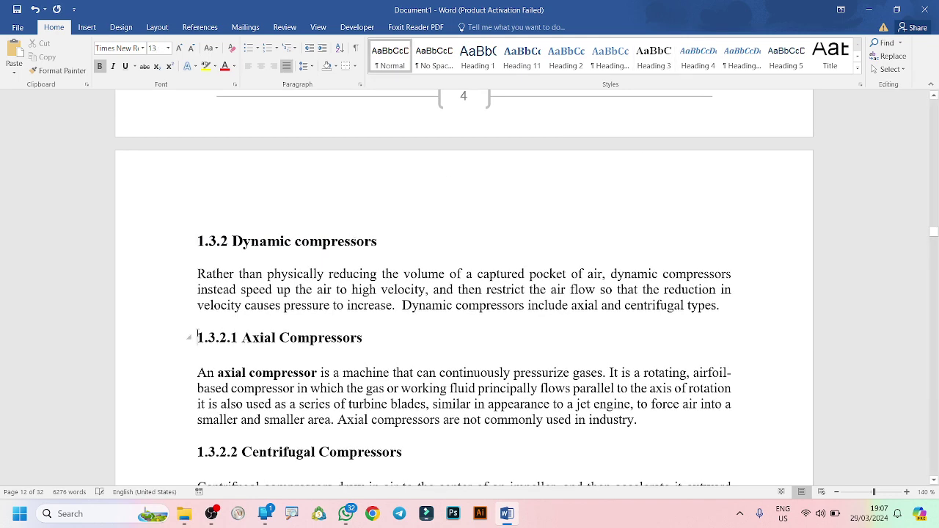
click(660, 52)
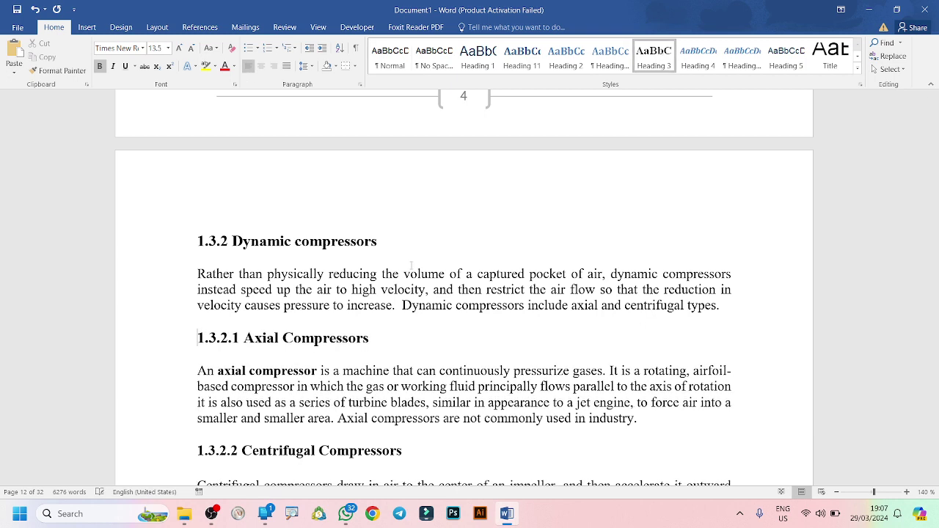
click(194, 449)
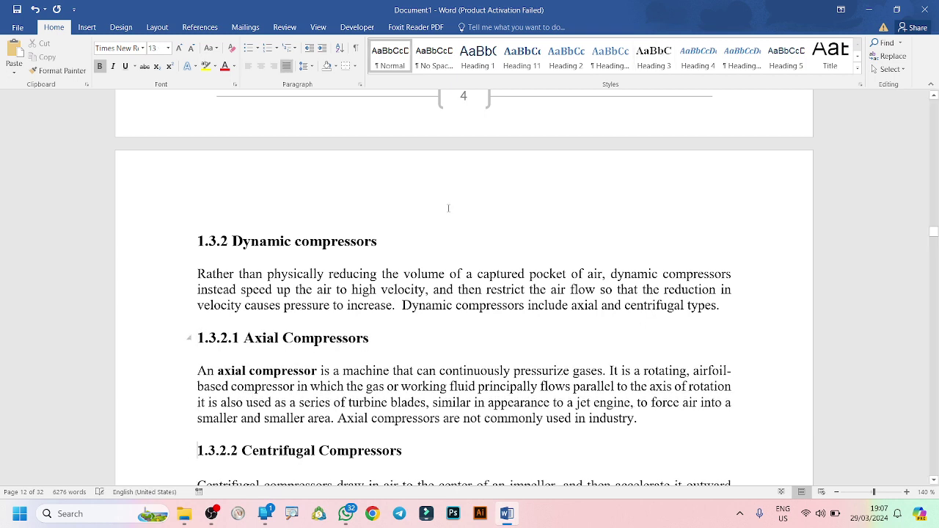
click(661, 60)
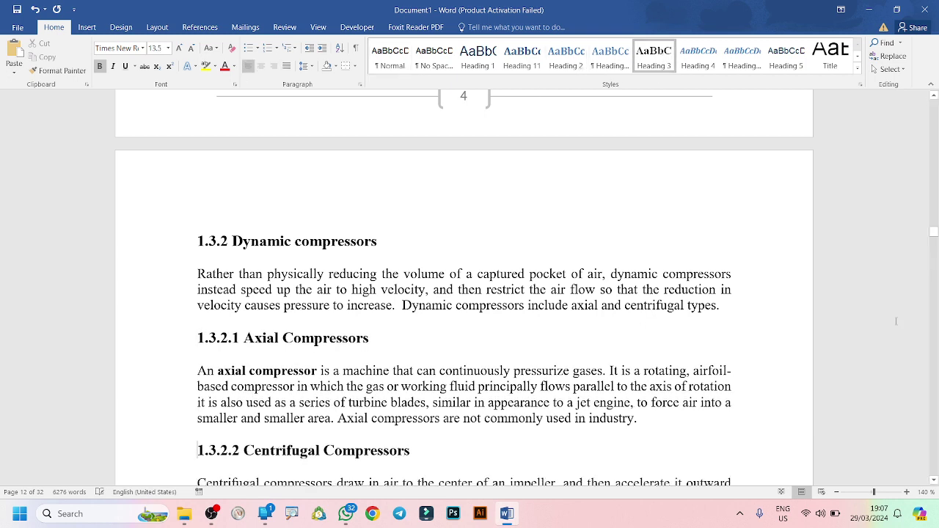
click(933, 480)
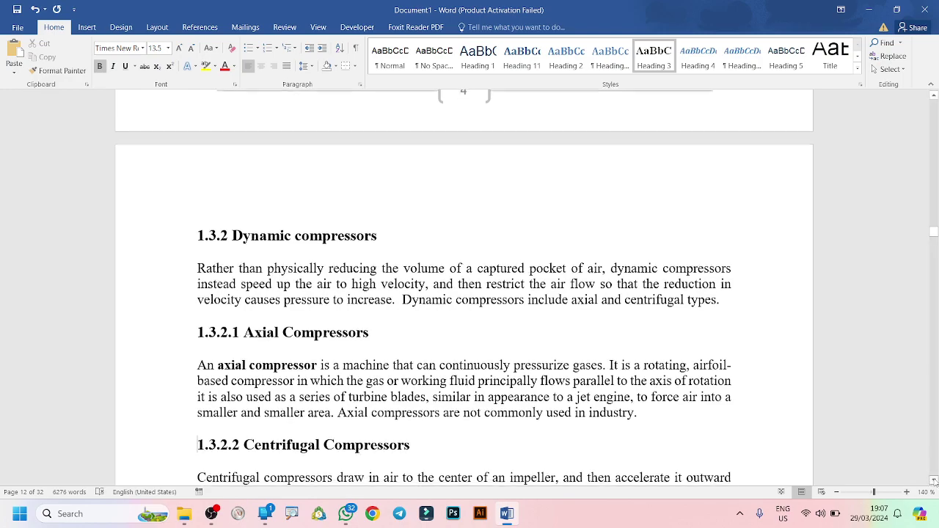
drag(932, 481, 933, 480)
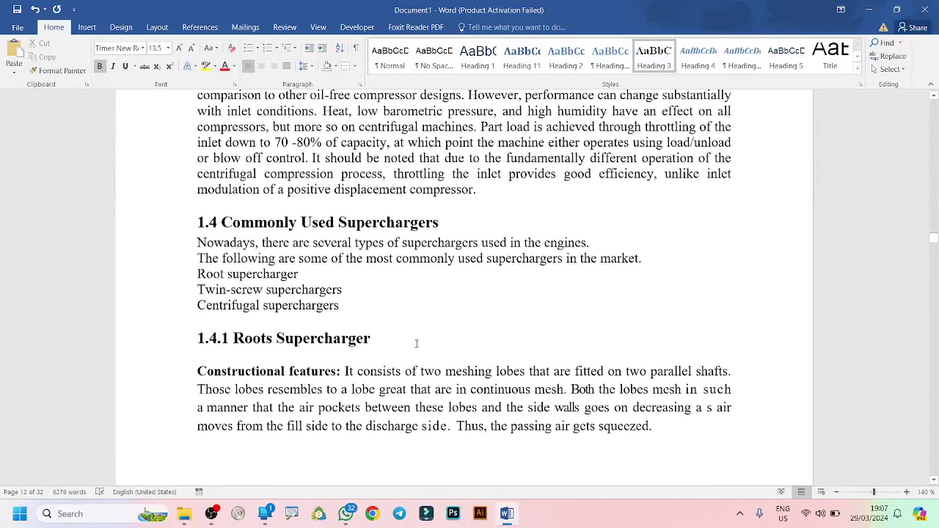
Make 1.4 Commonly Used Superchargers Heading 2 and 1.4.1 Roots Supercharger Heading 3.
click(199, 220)
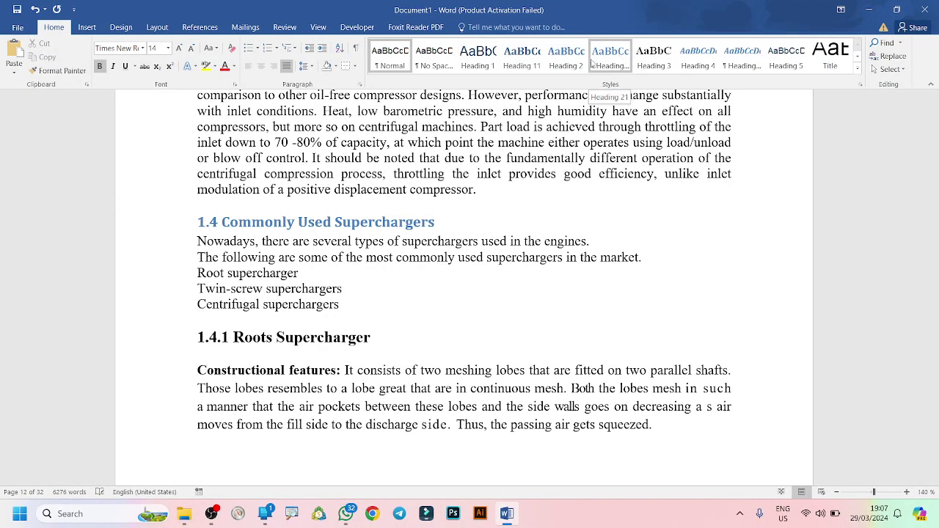
click(577, 63)
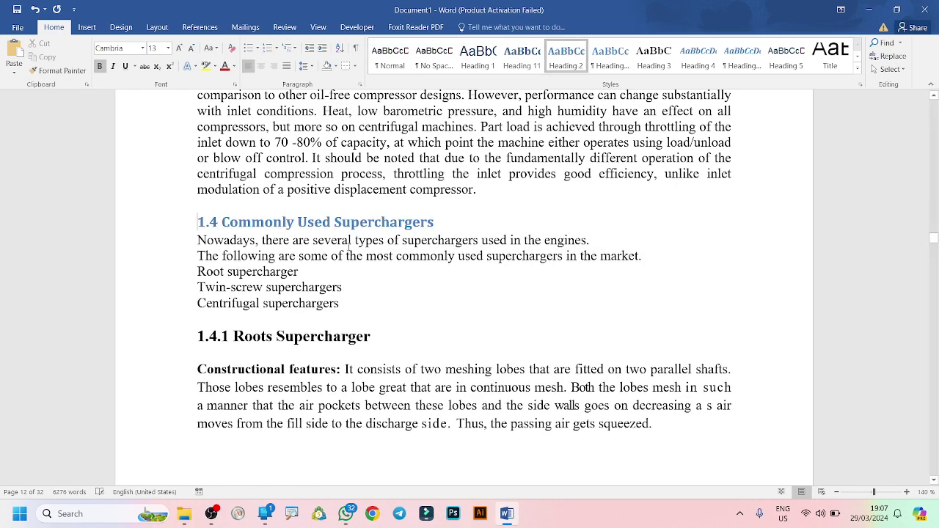
click(199, 336)
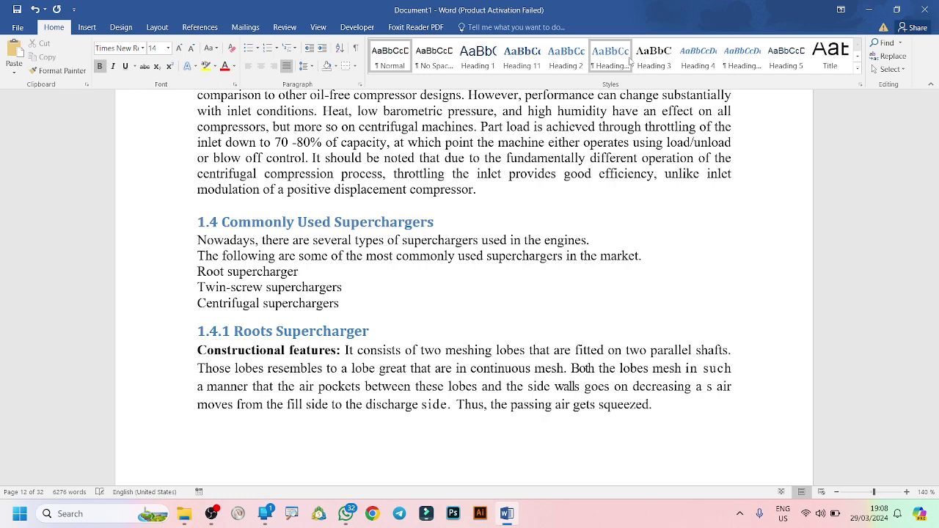
click(663, 62)
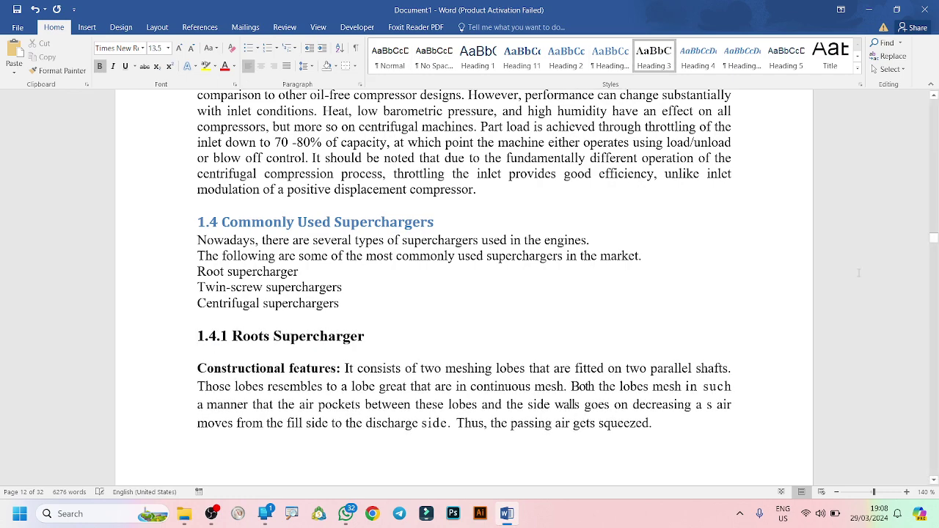
drag(933, 239, 933, 176)
On blank page 7, show the Table of Contents gallery with Automatic Table 1 and 2.
click(254, 170)
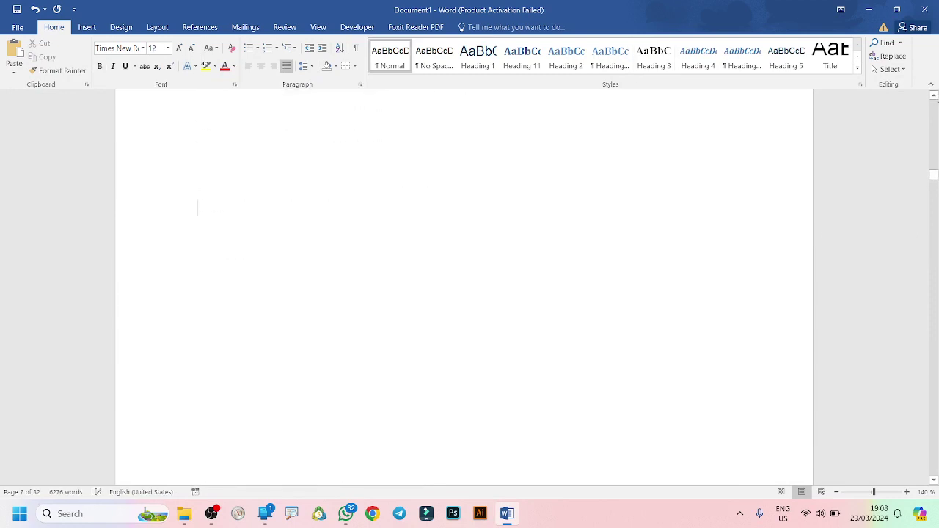
click(934, 96)
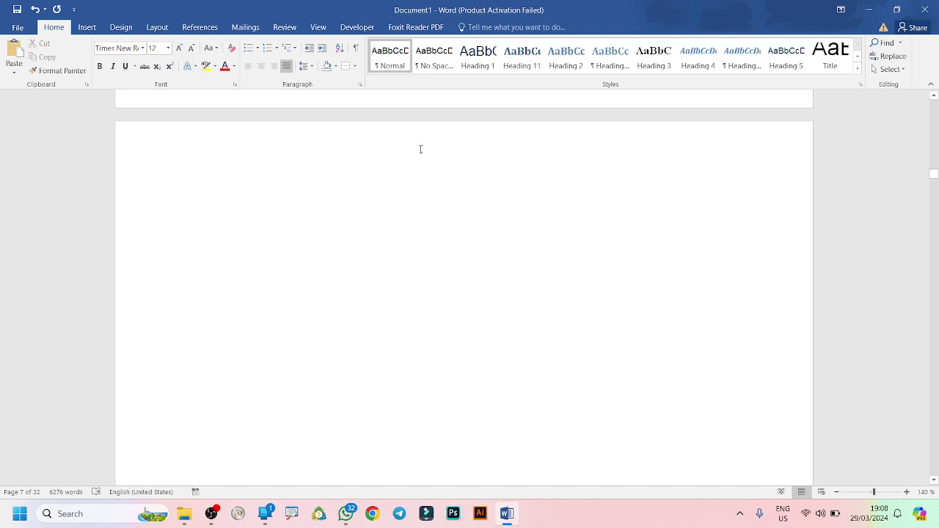
click(200, 30)
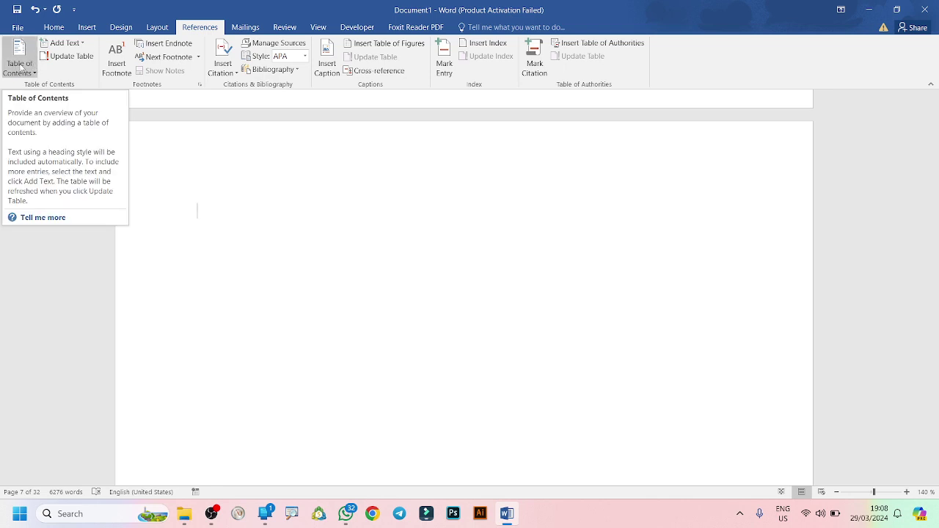
click(33, 74)
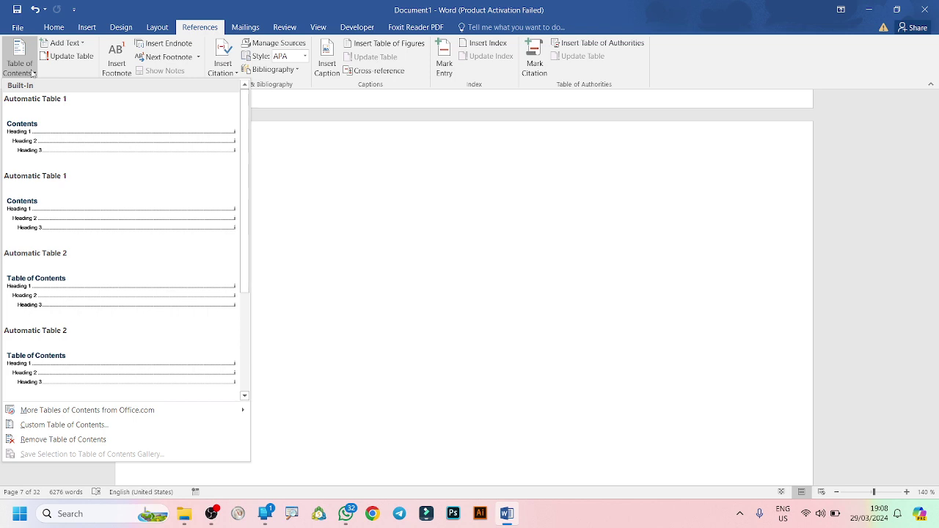
Insert Automatic Table 2 on page 7, then scroll up to review the listed headings.
click(32, 297)
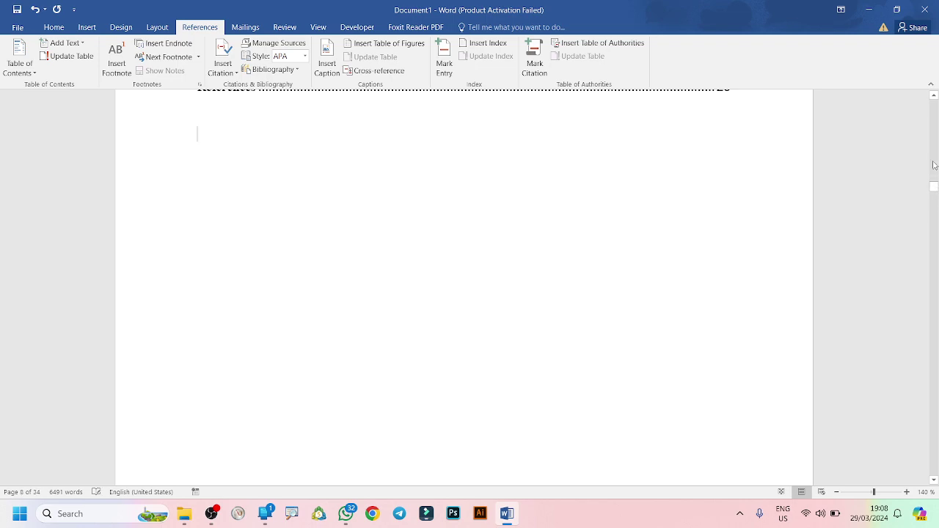
click(933, 96)
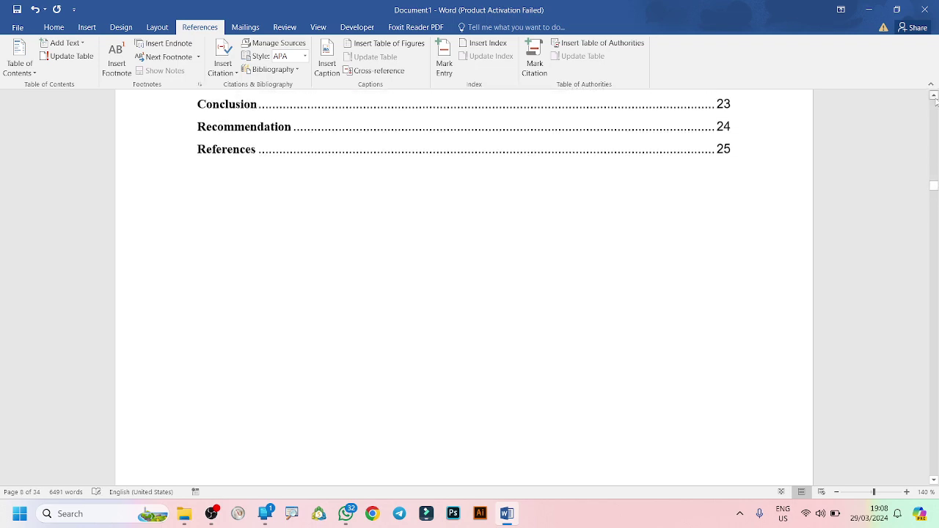
drag(934, 96, 934, 96)
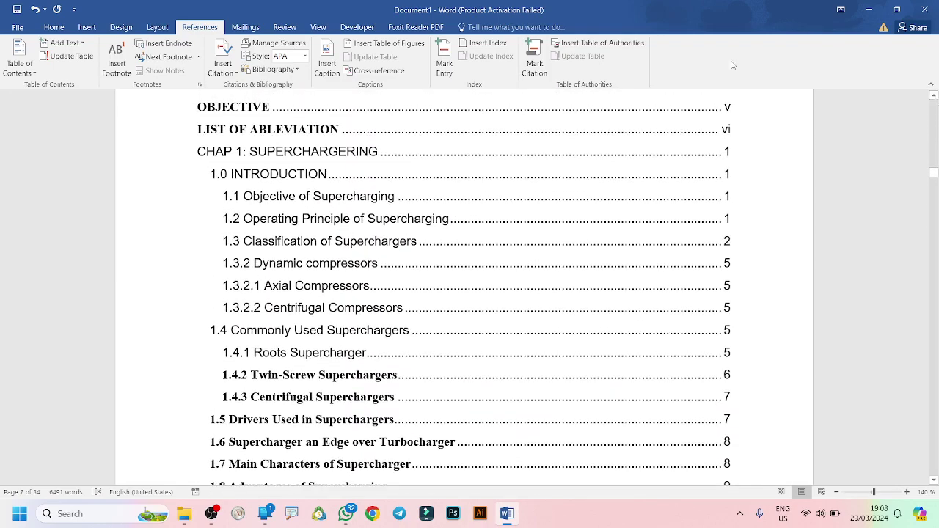
Undo the table of contents and the earlier heading edits until page 7 is empty.
click(33, 8)
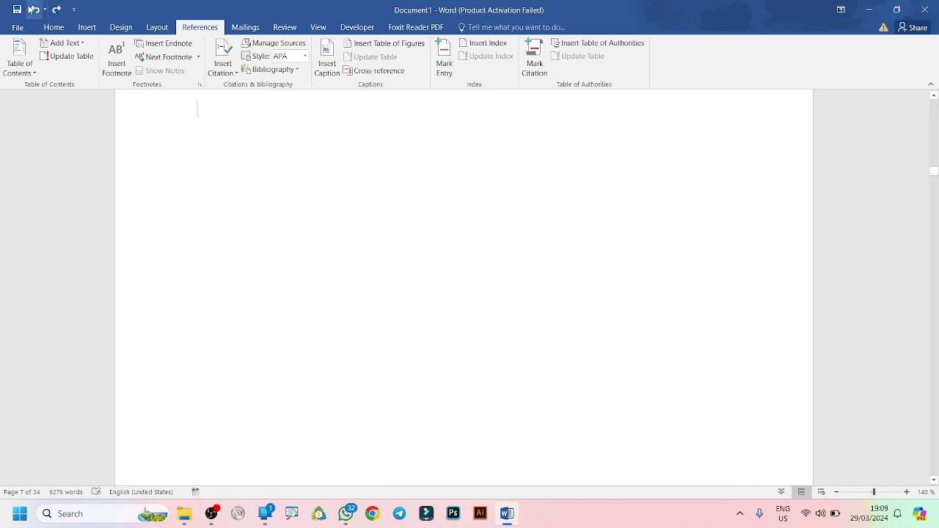
drag(936, 179, 936, 185)
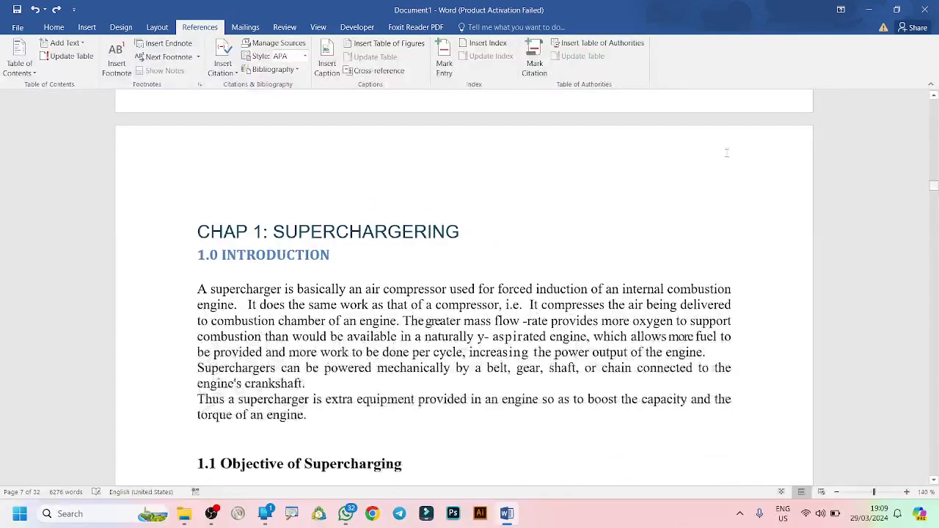
click(36, 9)
click(36, 9)
click(36, 9)
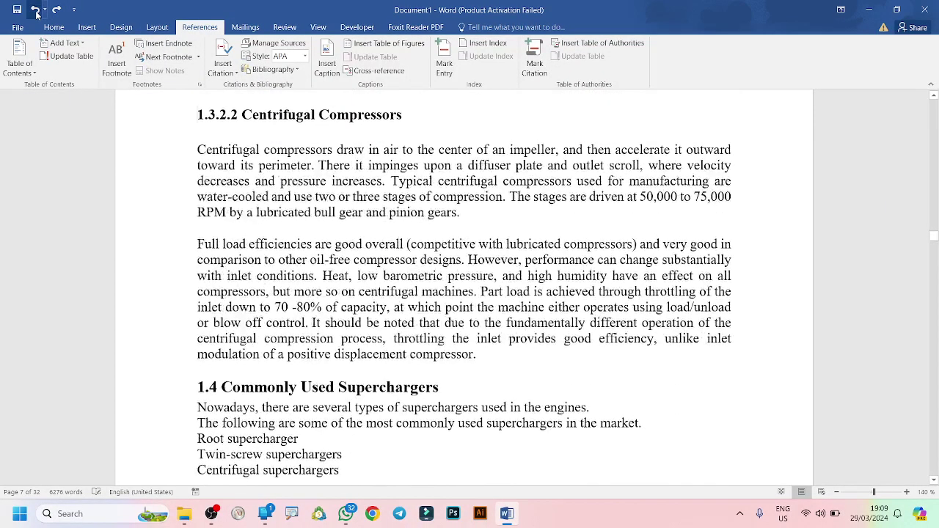
click(36, 9)
click(36, 10)
click(35, 9)
click(36, 10)
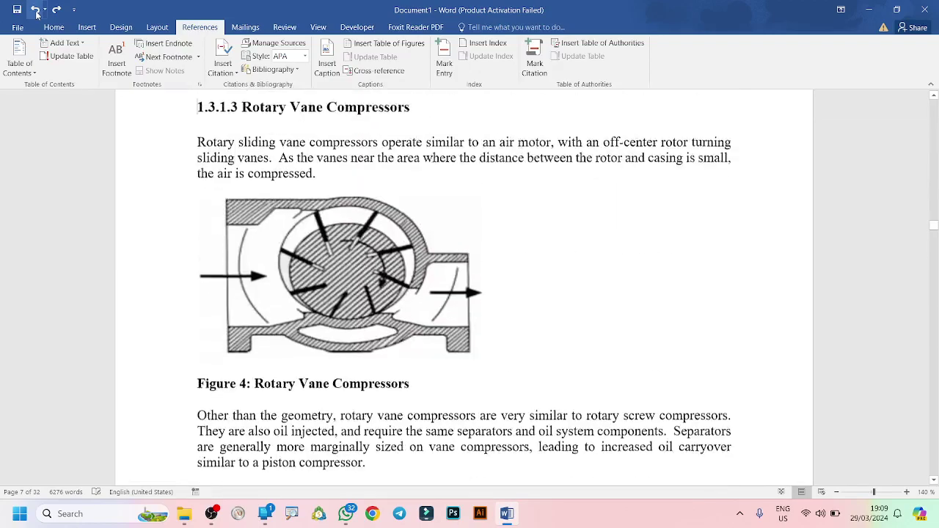
click(36, 10)
click(36, 10)
click(36, 10)
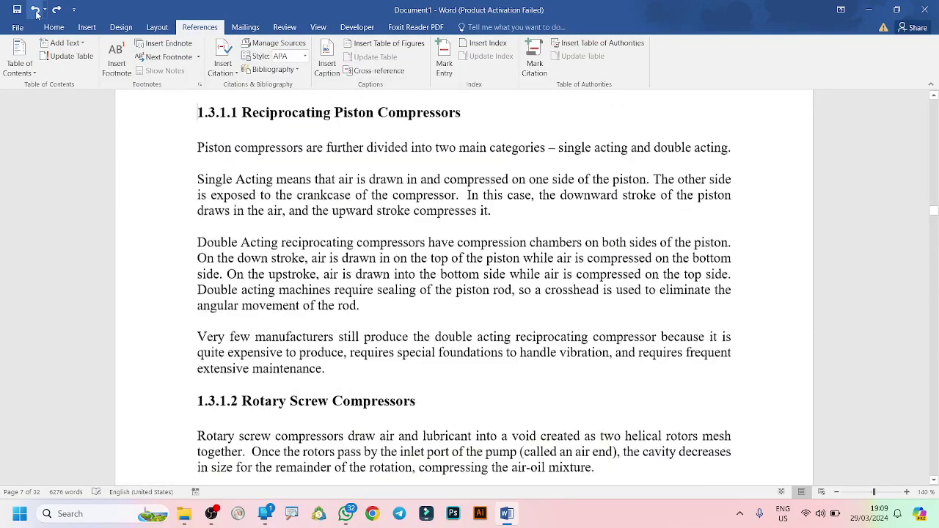
click(36, 10)
click(36, 10)
click(36, 10)
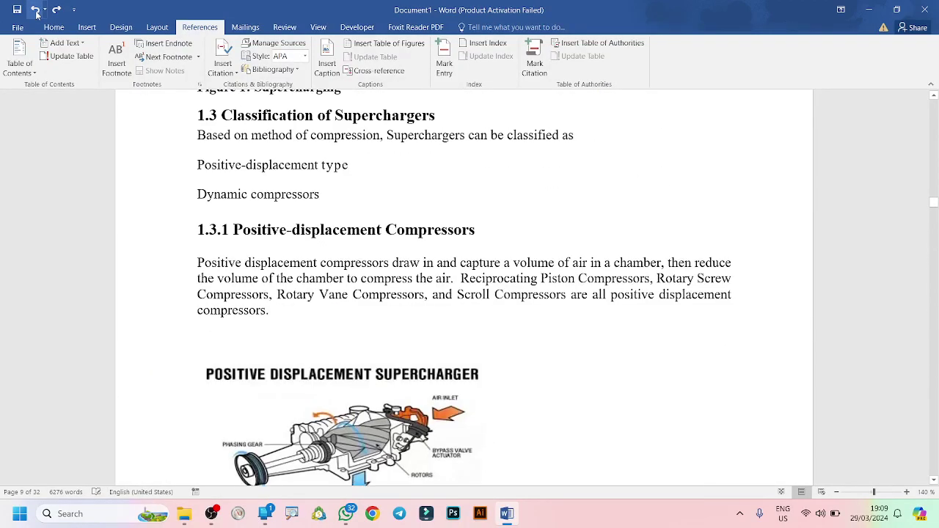
click(36, 9)
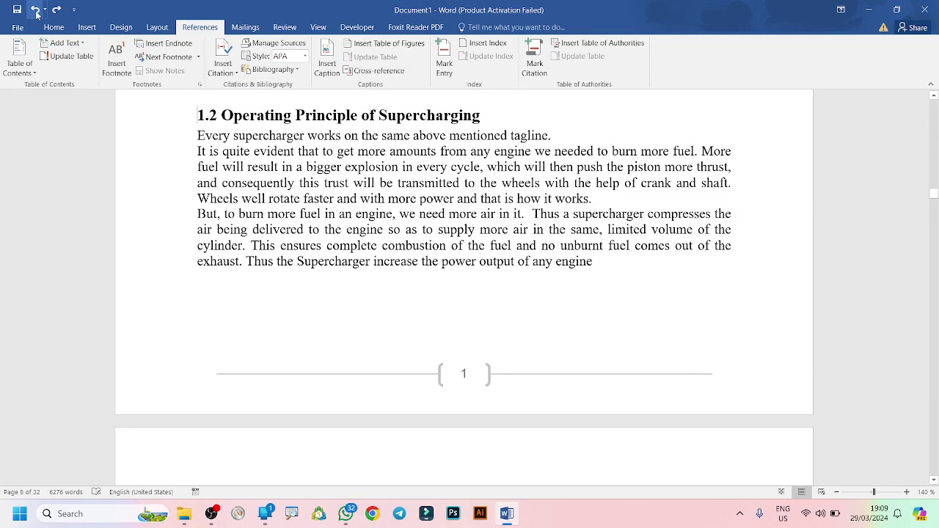
click(36, 9)
click(36, 9)
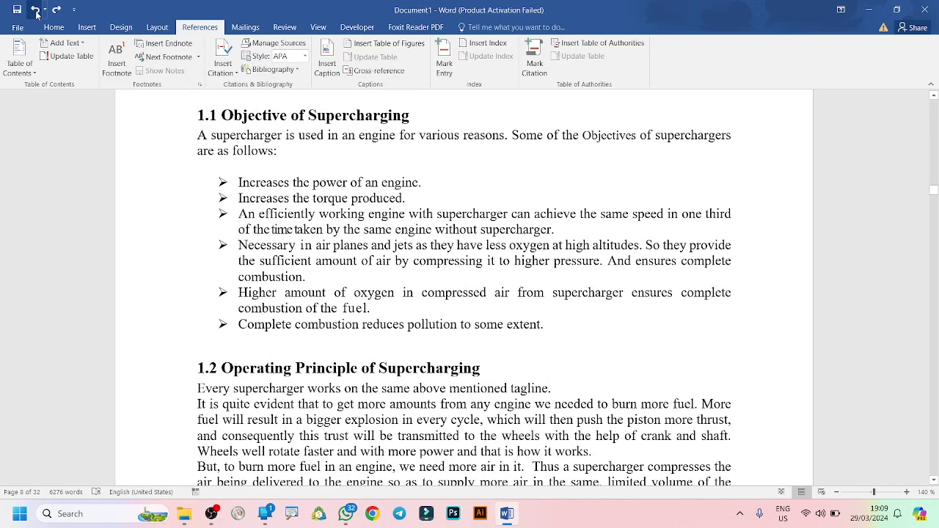
click(36, 10)
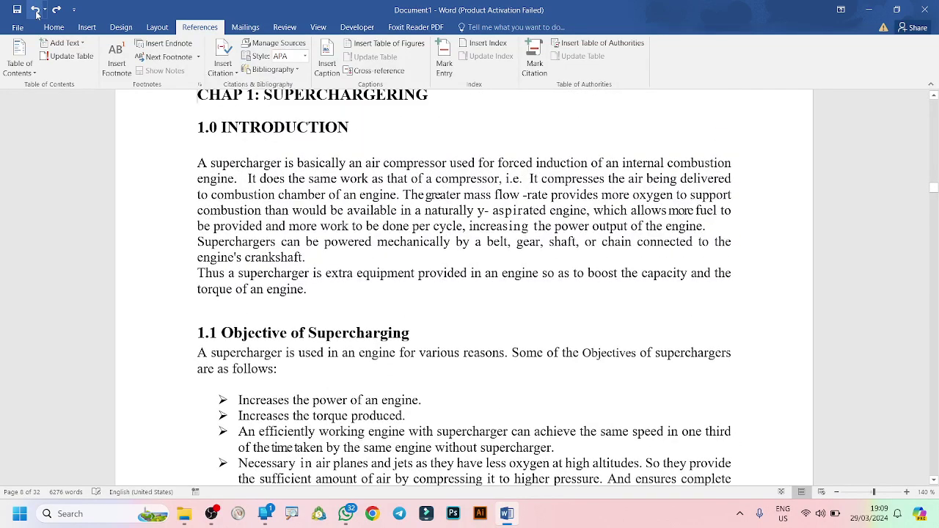
click(36, 10)
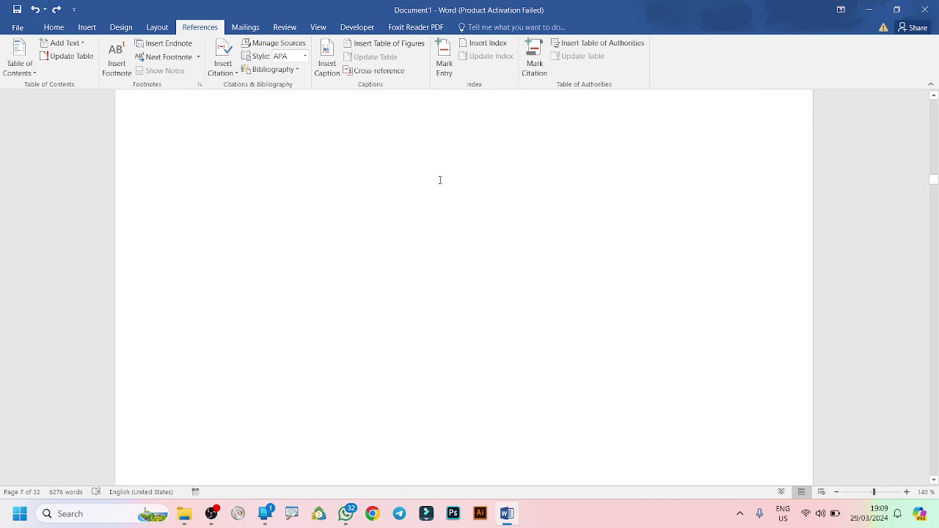
Insert Automatic Table 2 from the References tab's Table of Contents gallery.
click(23, 69)
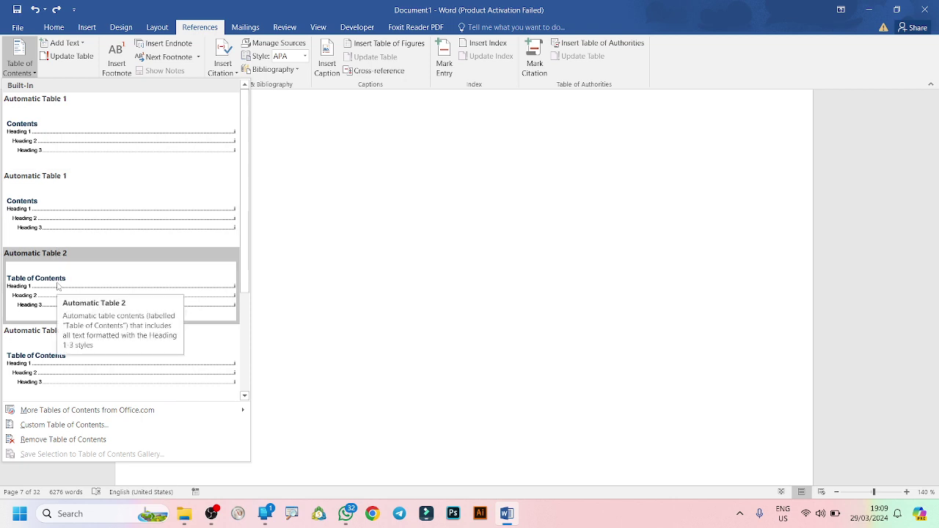
click(57, 286)
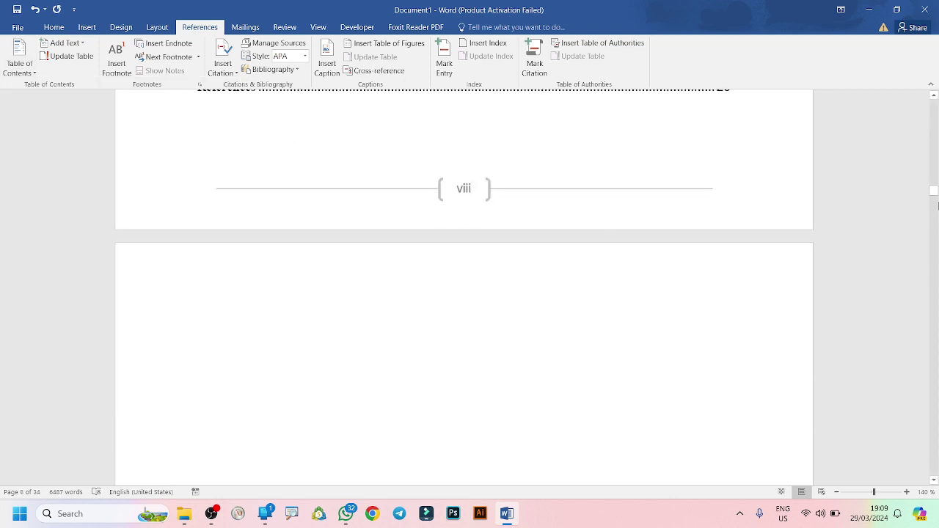
drag(936, 192, 932, 173)
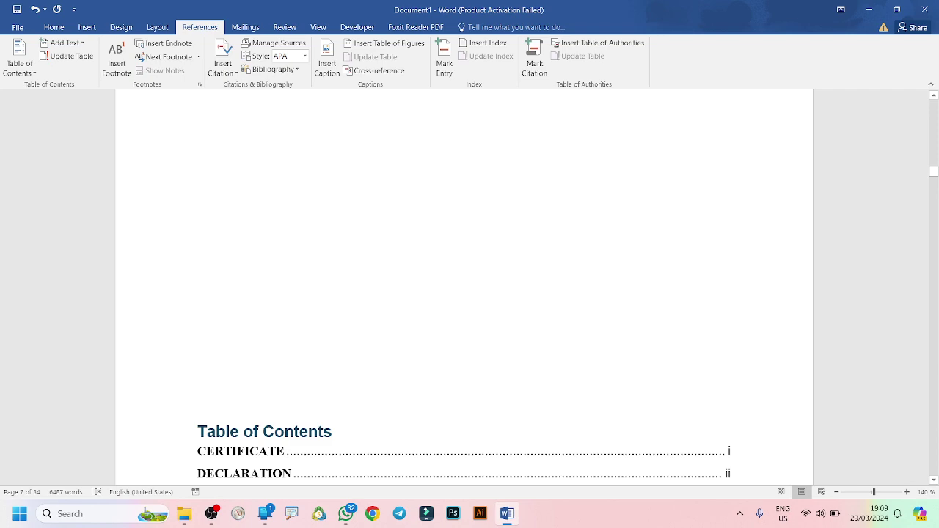
Delete the blank paragraph directly above the table of contents on page vi.
scroll(470, 286, down, 7)
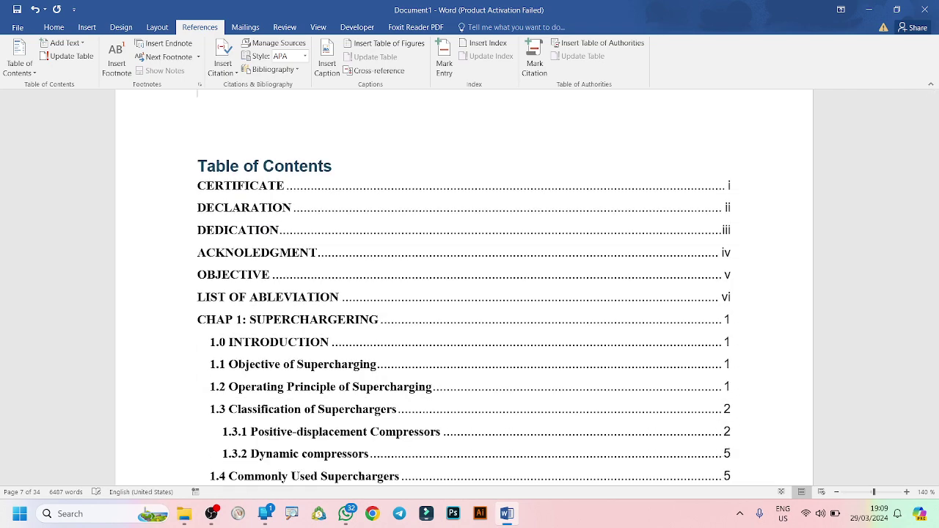
scroll(469, 286, up, 5)
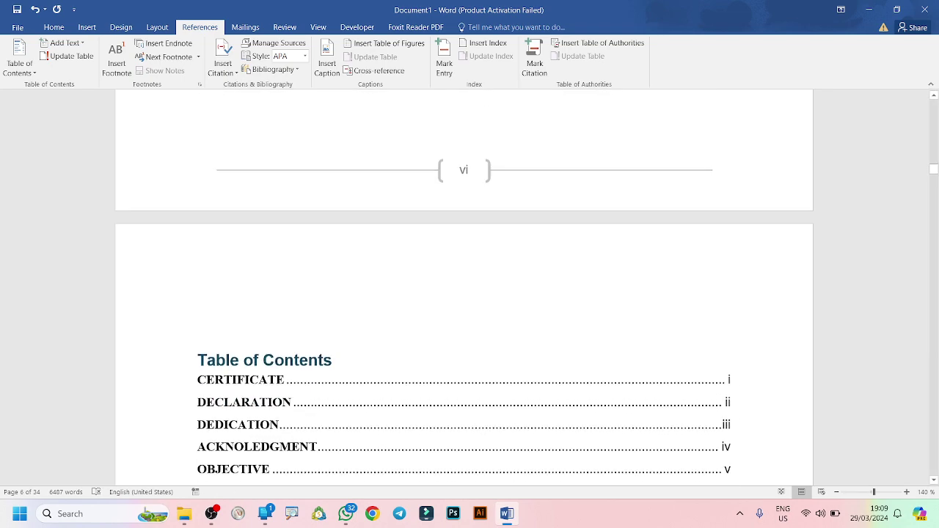
click(221, 402)
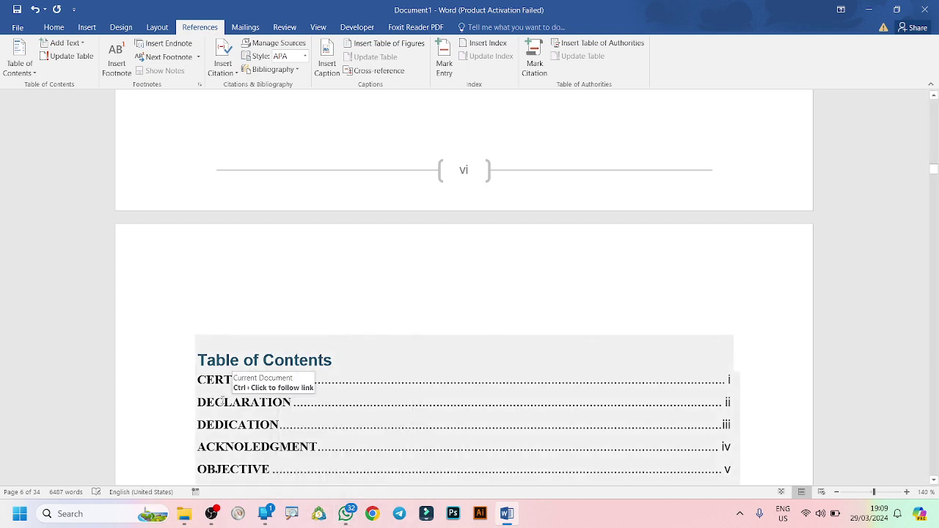
click(197, 327)
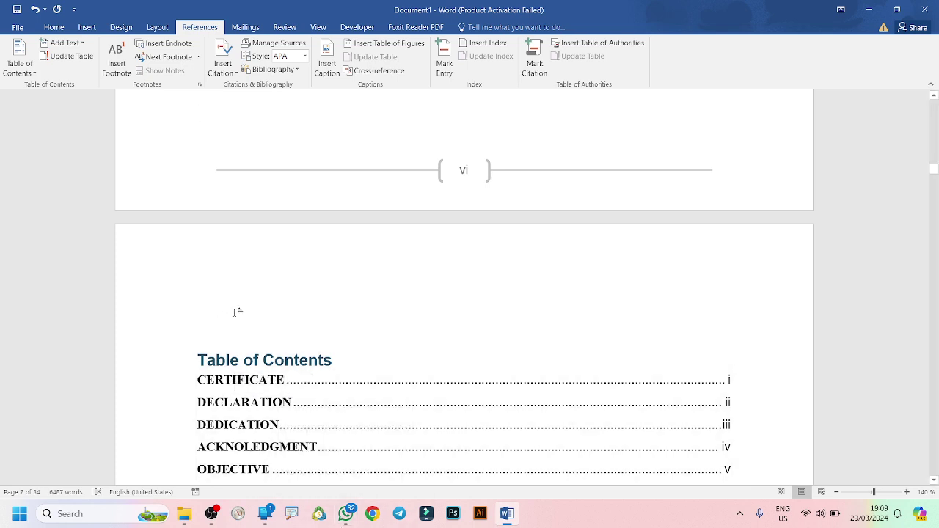
click(198, 335)
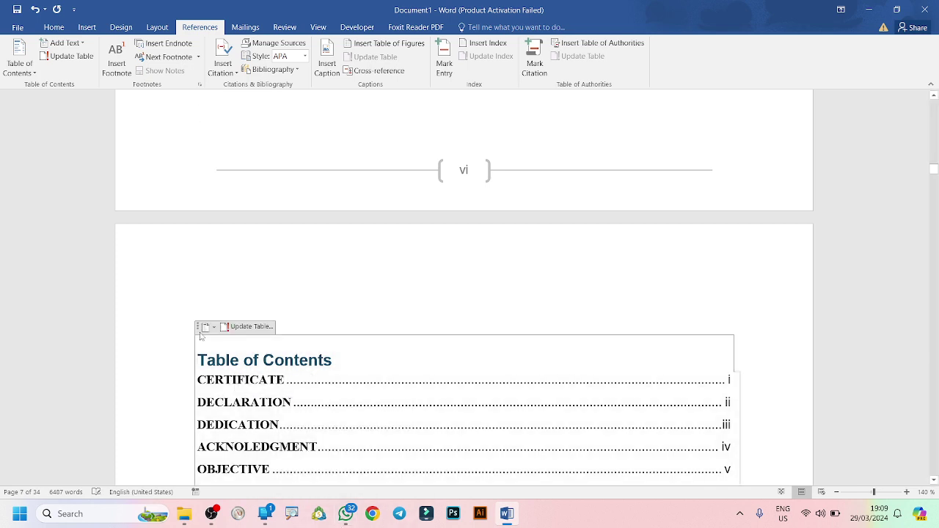
click(207, 304)
key(BackSpace)
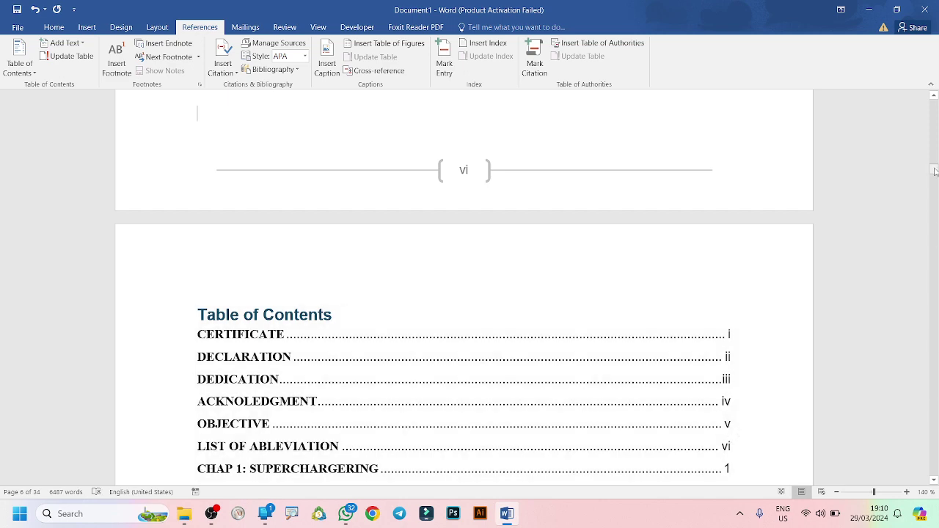
drag(934, 171, 935, 173)
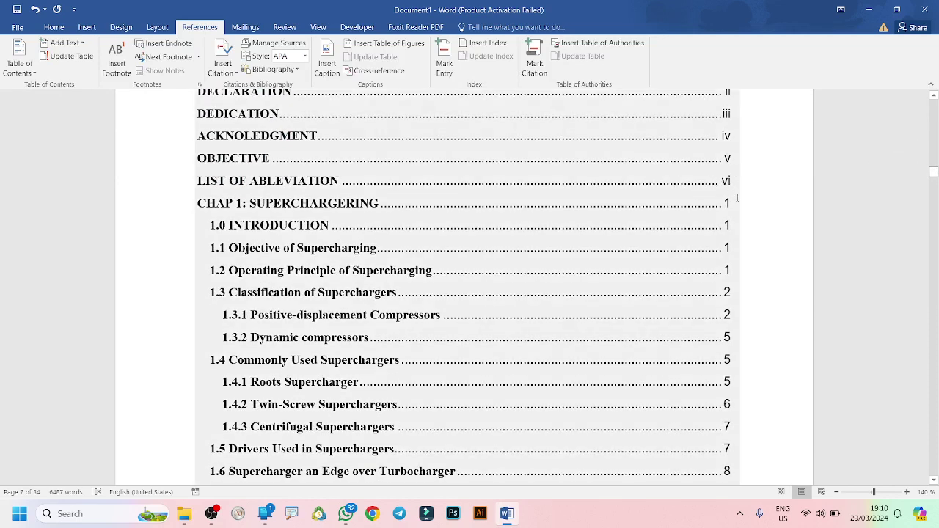
click(736, 198)
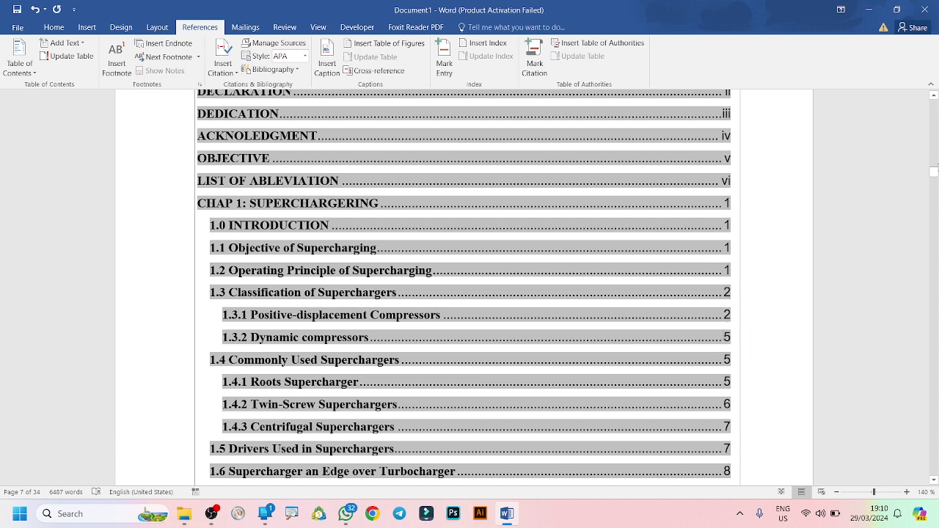
drag(936, 173, 935, 185)
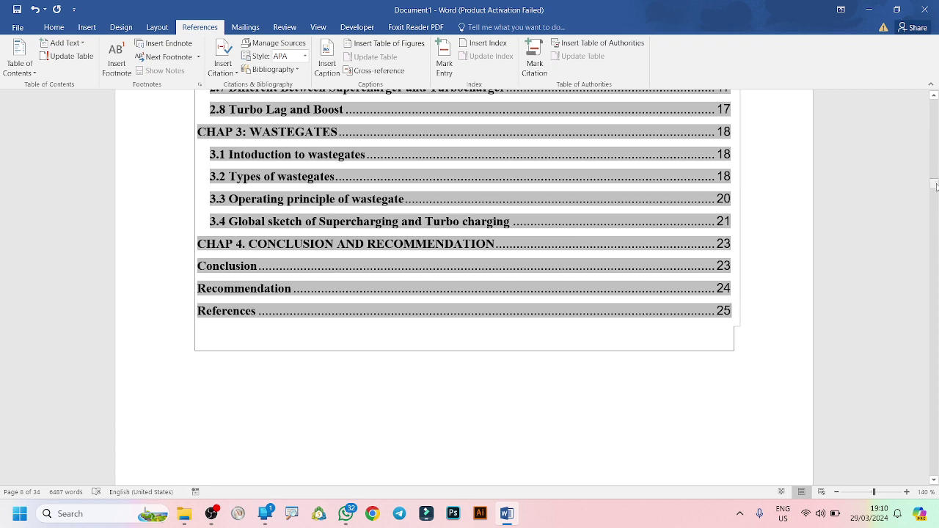
mouse_move(935, 186)
mouse_down()
mouse_move(931, 165)
mouse_move(933, 197)
mouse_move(934, 189)
mouse_up()
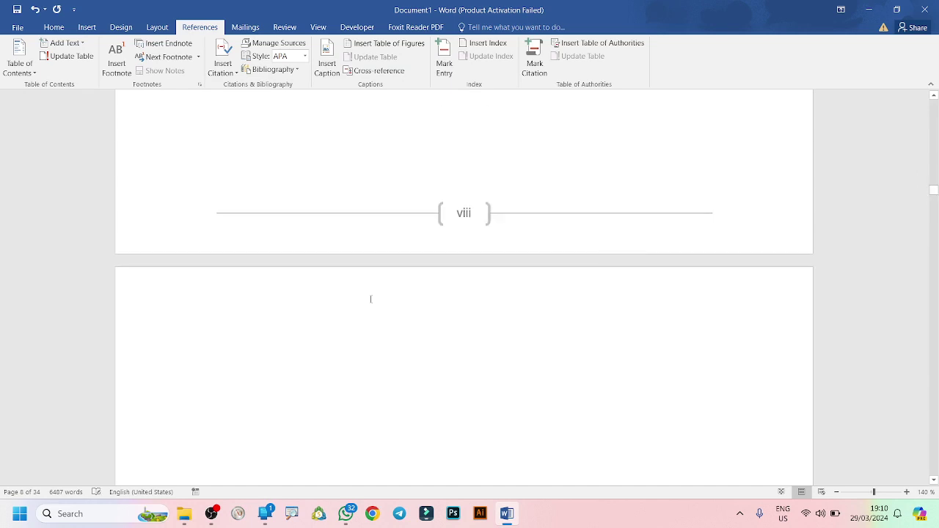
click(224, 348)
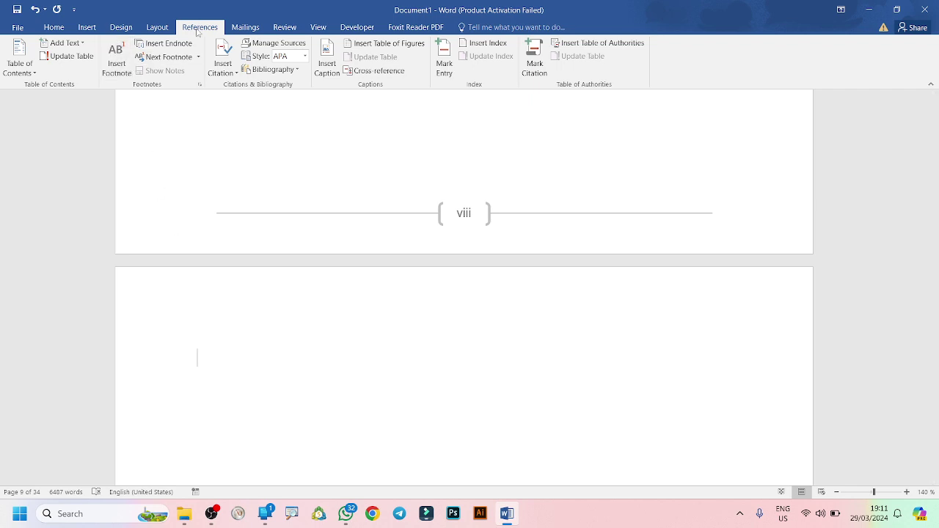
click(327, 67)
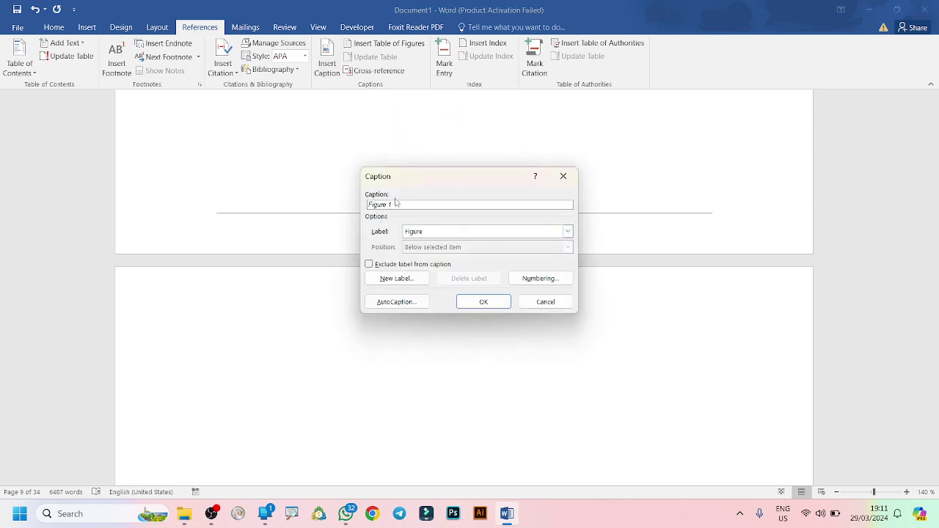
click(546, 301)
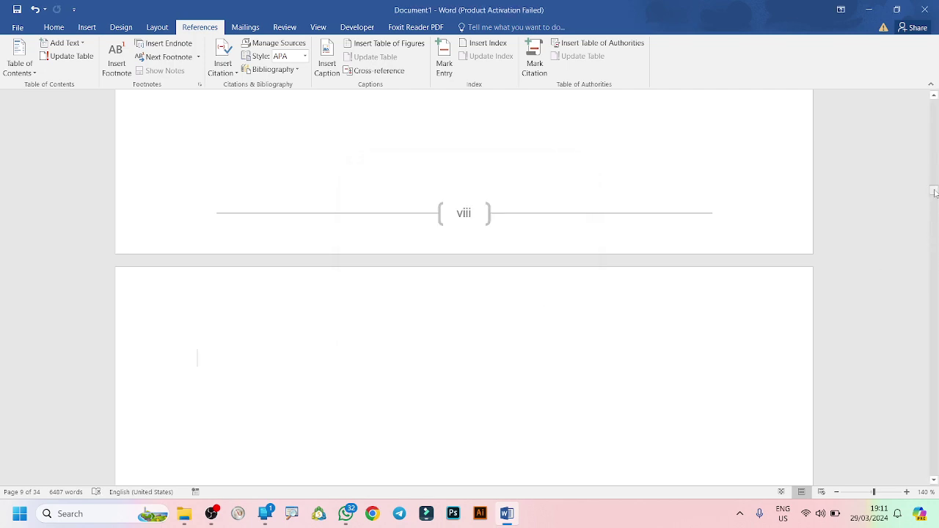
drag(933, 191, 934, 215)
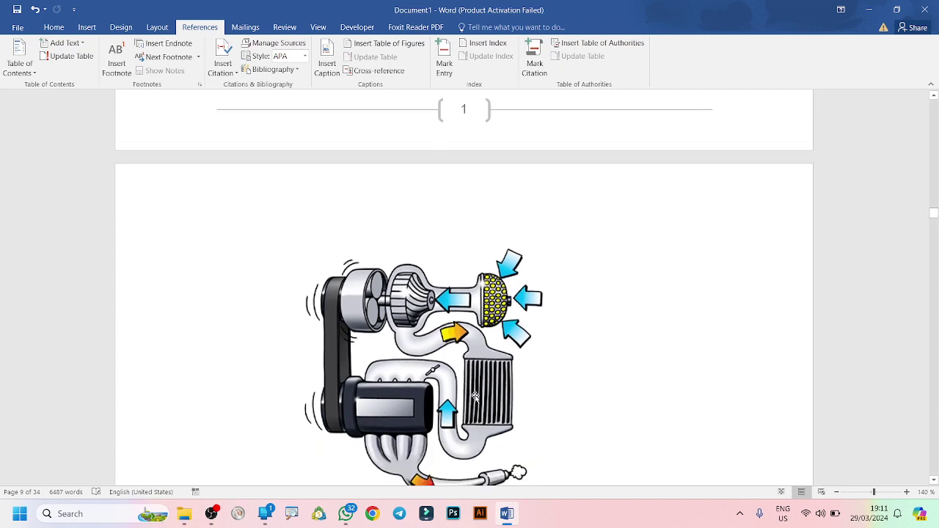
Start a caption for the supercharger picture, then cancel it without adding.
click(475, 396)
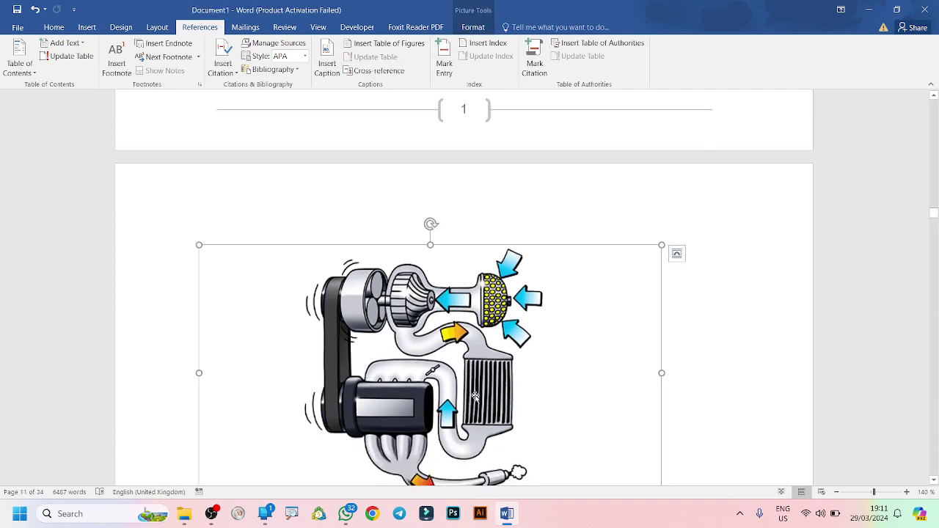
click(327, 65)
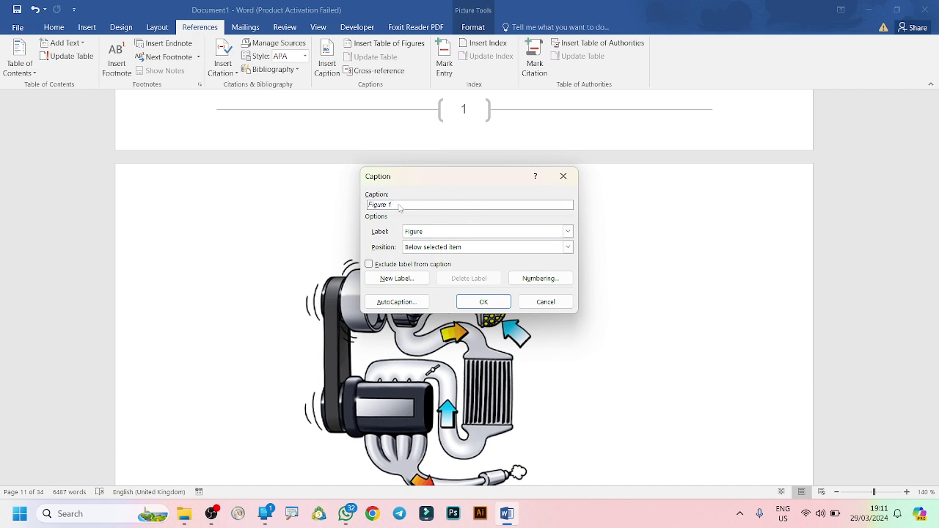
text(huhgvg)
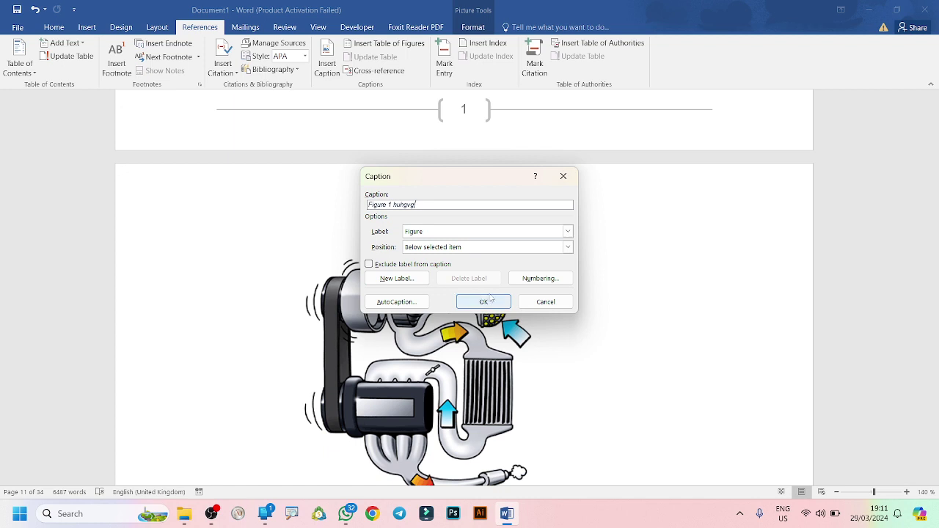
click(545, 302)
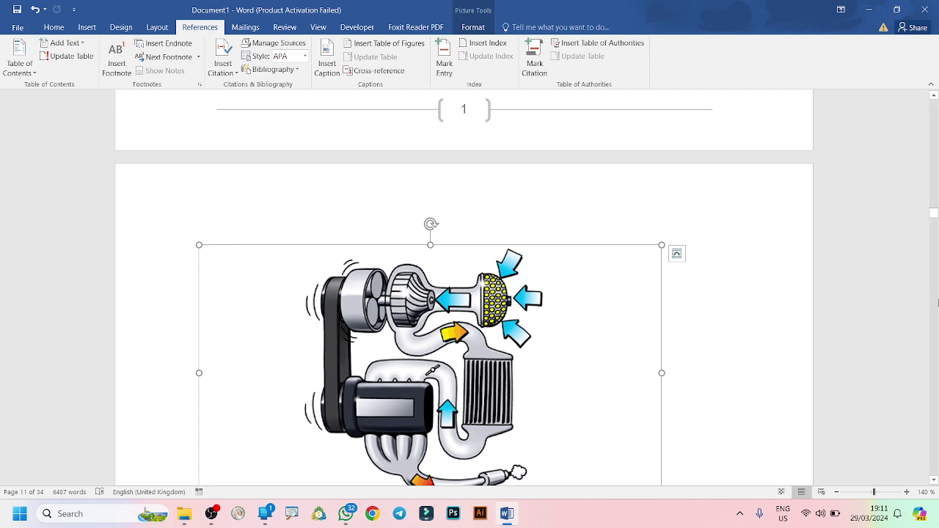
Place the insertion point on the empty page following page viii.
click(934, 96)
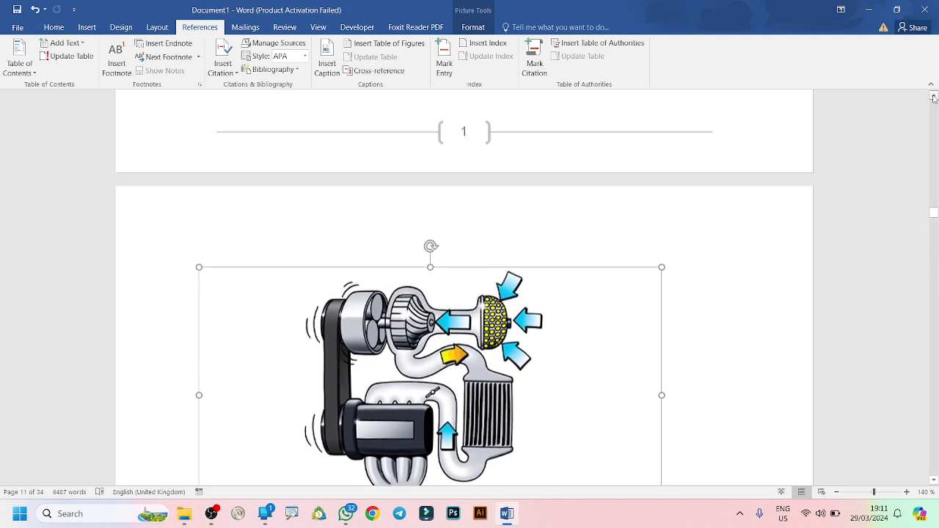
drag(933, 98, 934, 97)
scroll(933, 97, up, 5)
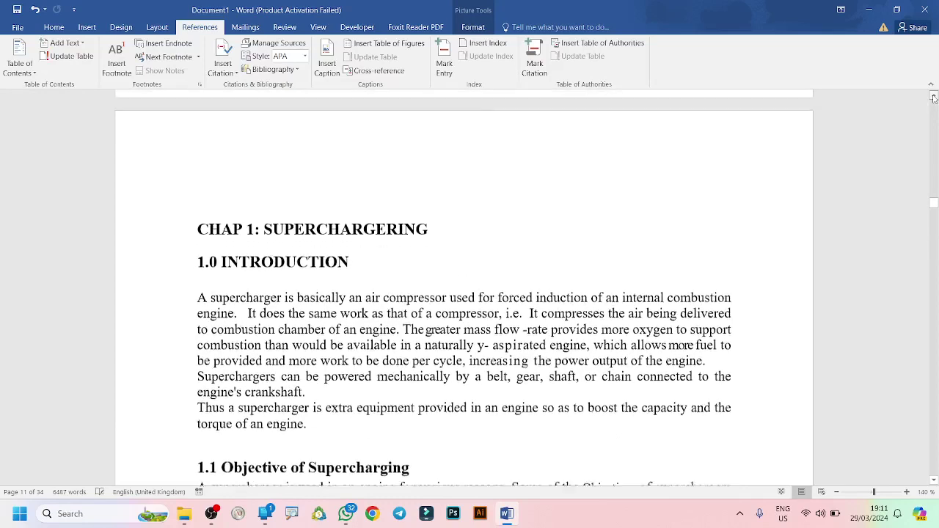
scroll(933, 98, up, 5)
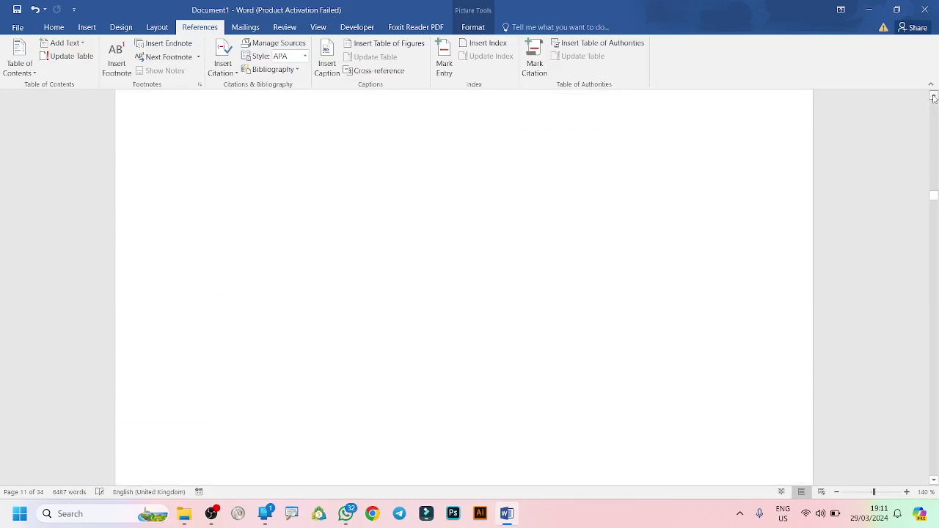
scroll(934, 98, up, 3)
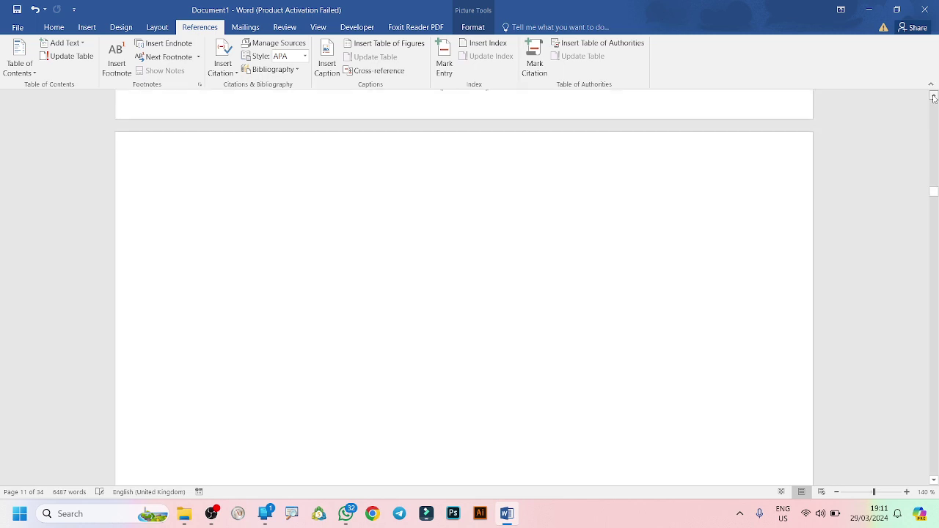
click(201, 251)
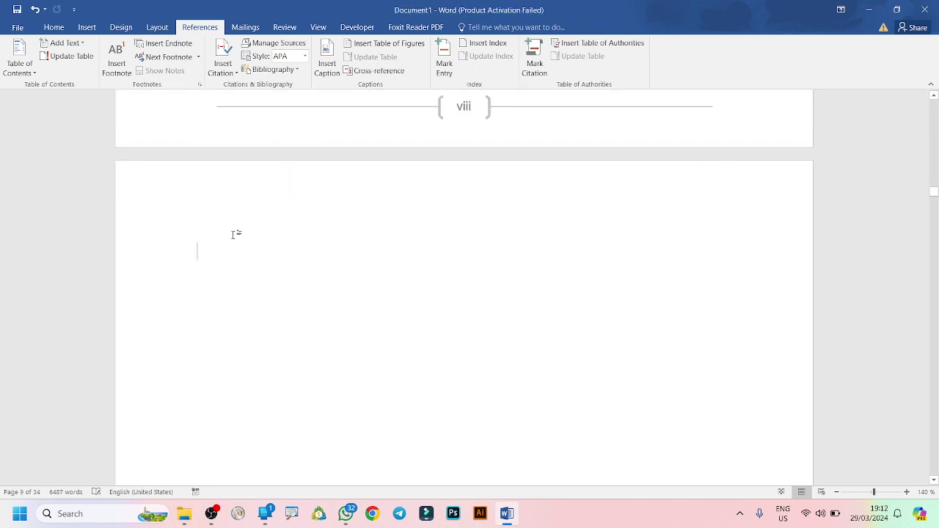
Insert a table of figures with default settings, undoing the misplaced duplicate copy.
click(387, 46)
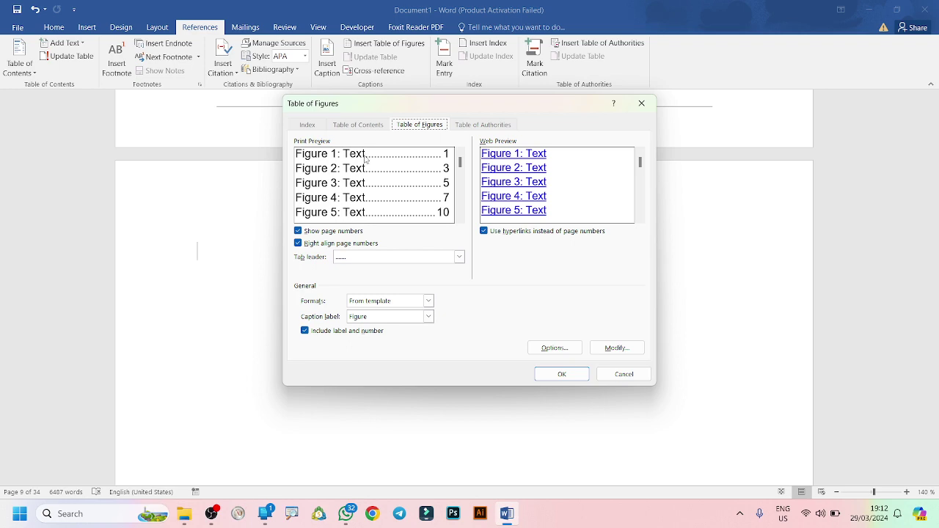
click(561, 374)
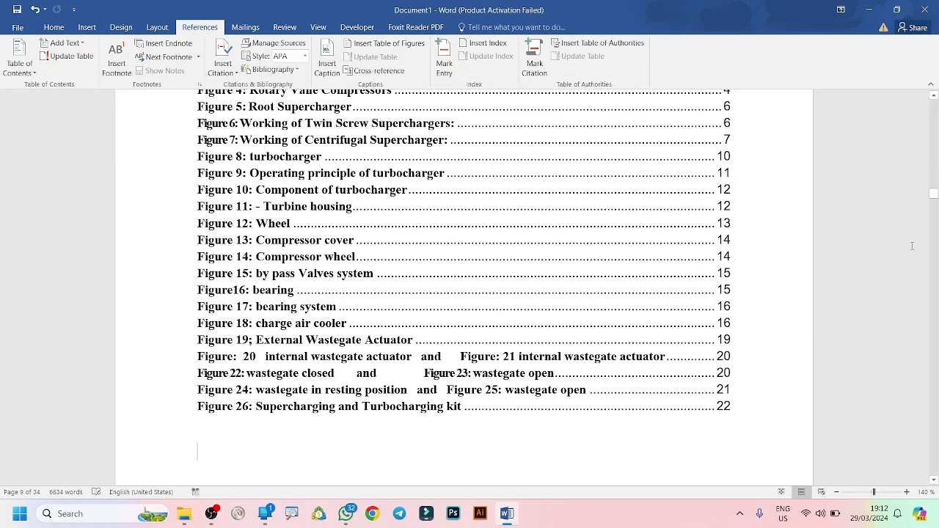
drag(933, 192, 933, 190)
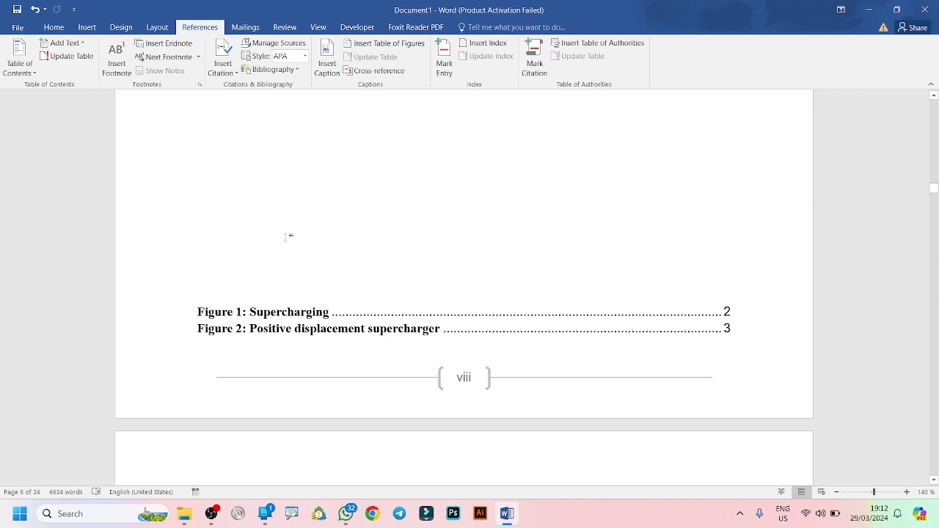
key(ctrl+z)
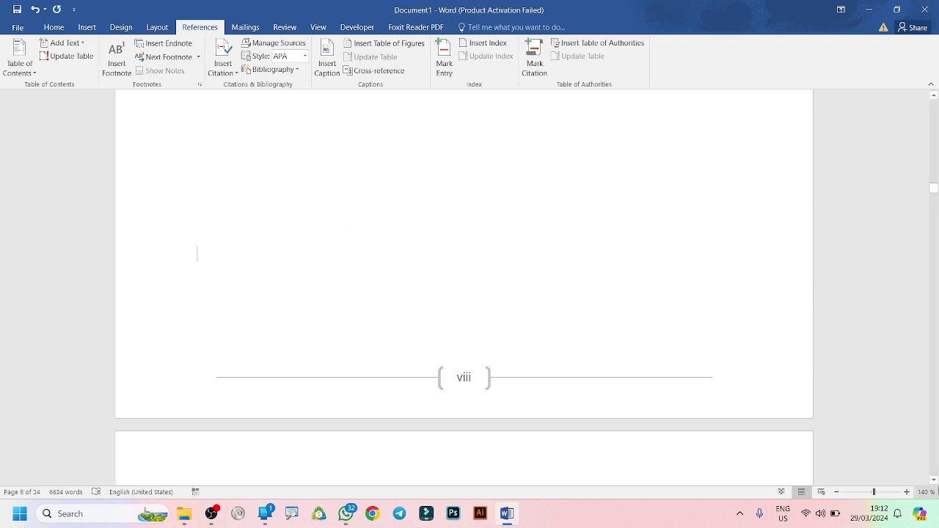
click(934, 480)
scroll(934, 479, down, 6)
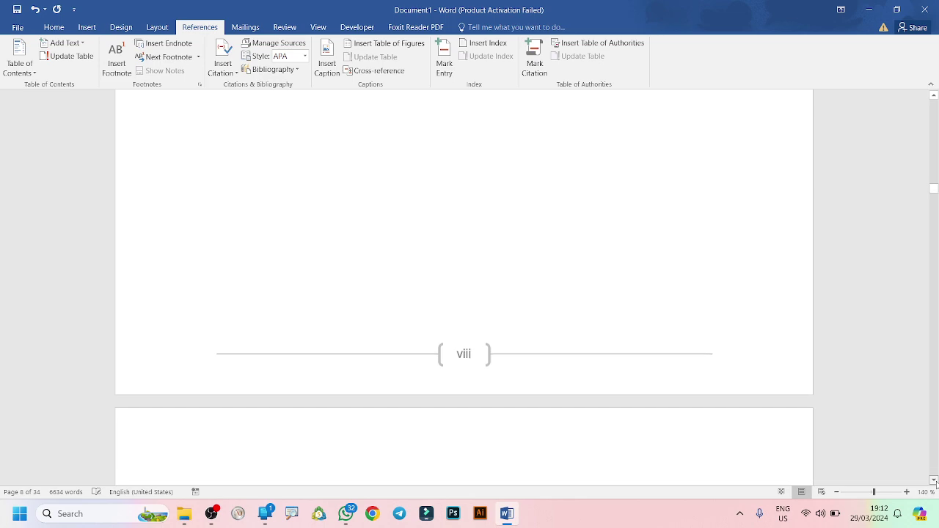
scroll(935, 481, down, 2)
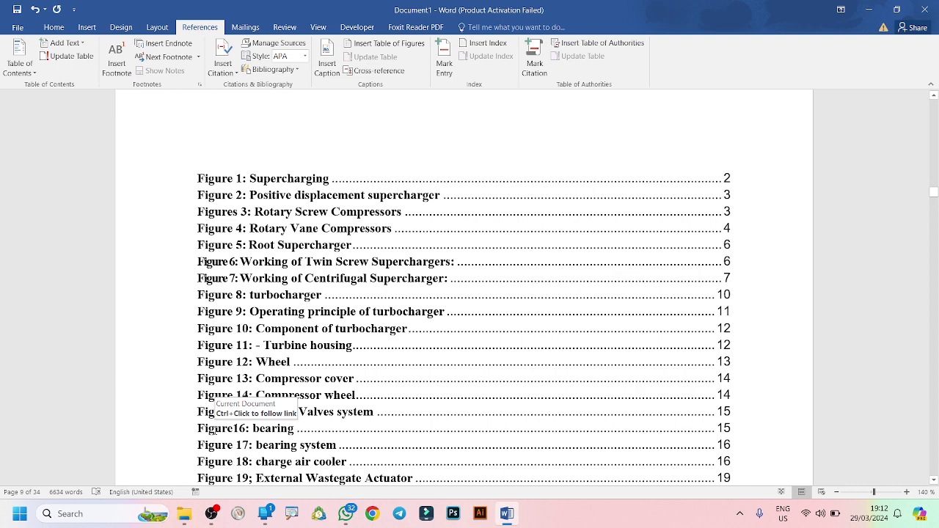
click(291, 426)
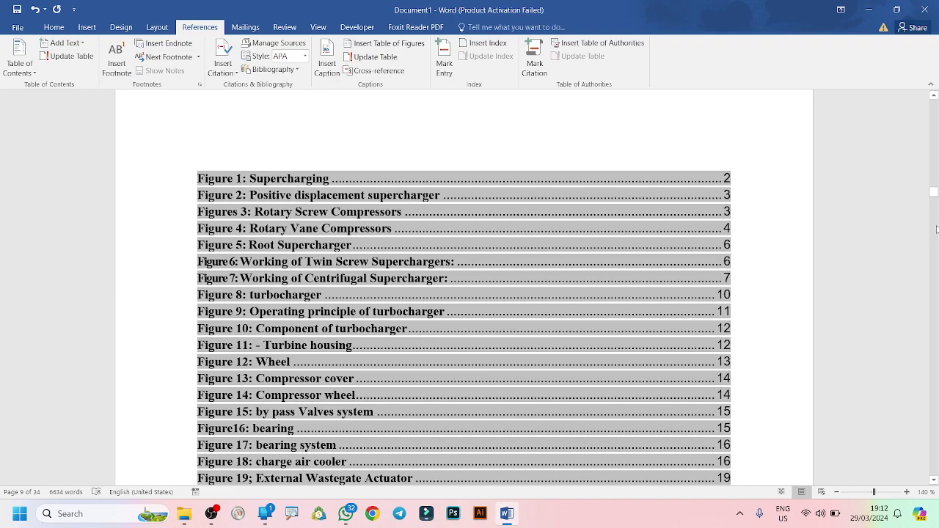
drag(933, 199, 933, 193)
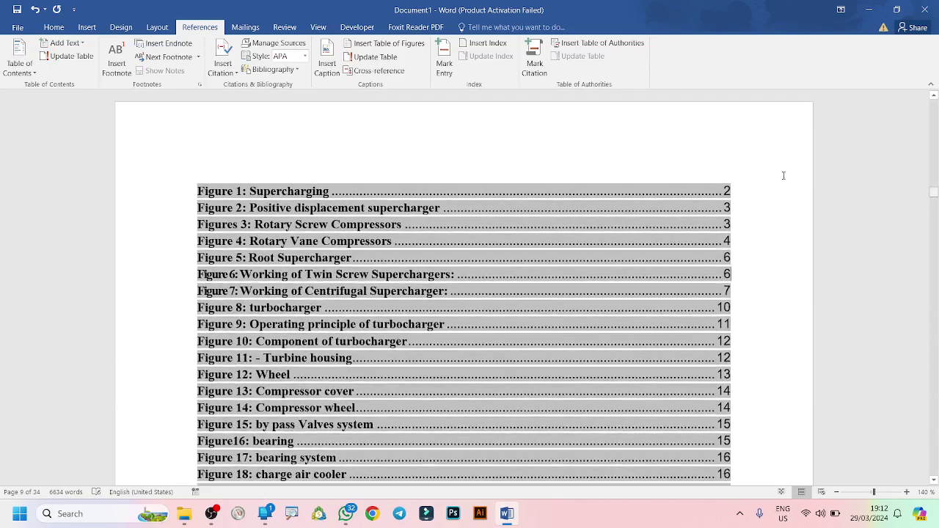
click(186, 179)
click(254, 143)
click(362, 196)
click(933, 95)
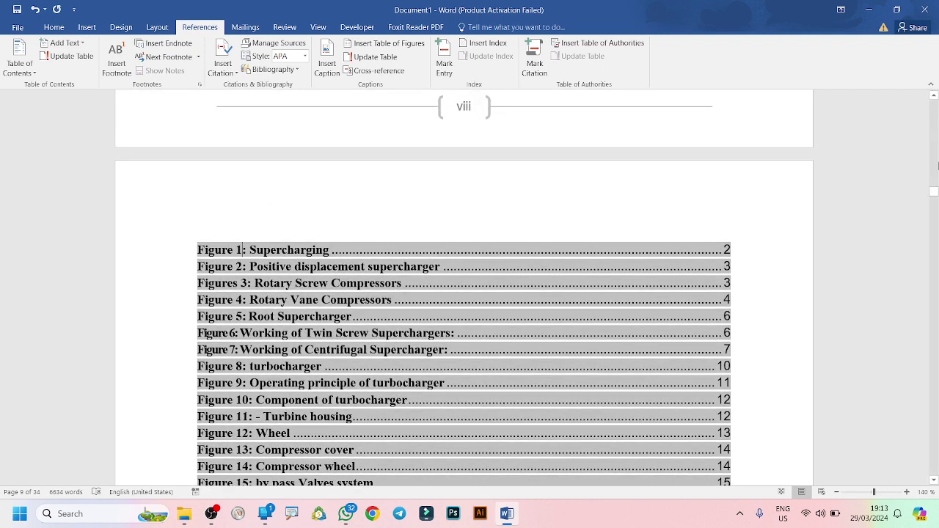
click(933, 95)
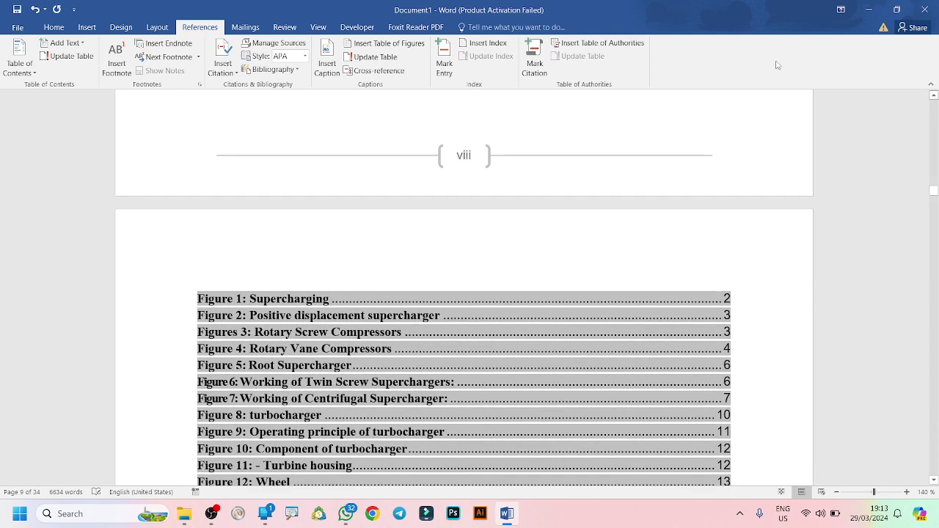
click(399, 118)
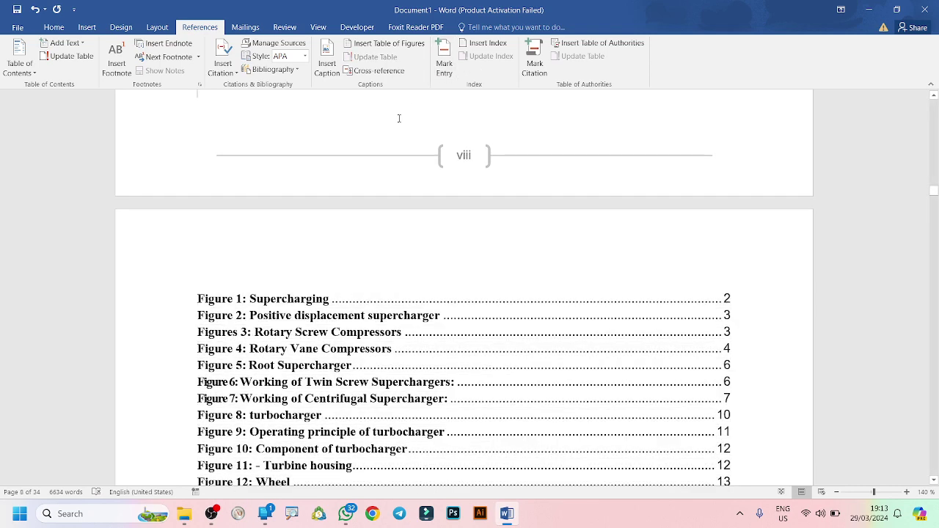
Type the title 'TABLE OF FIGURE' on a new line above the figures list.
key(Return)
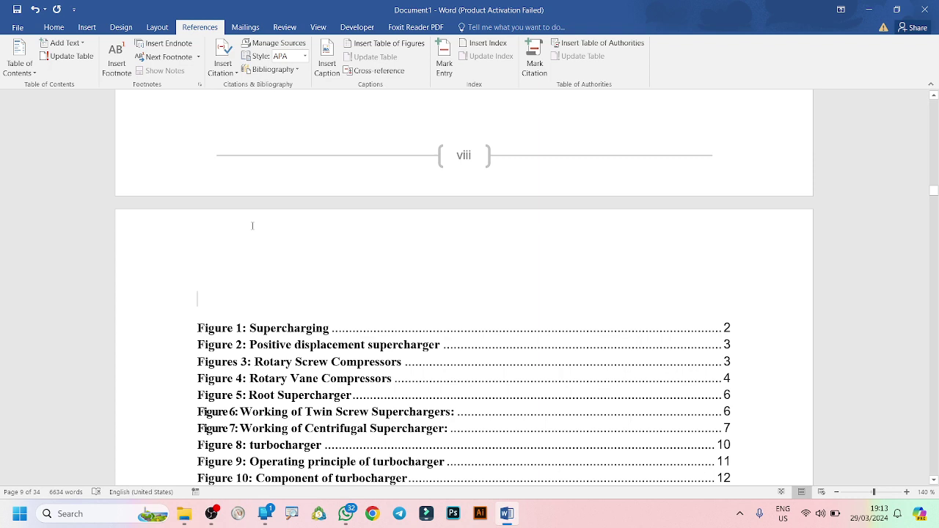
text(LI)
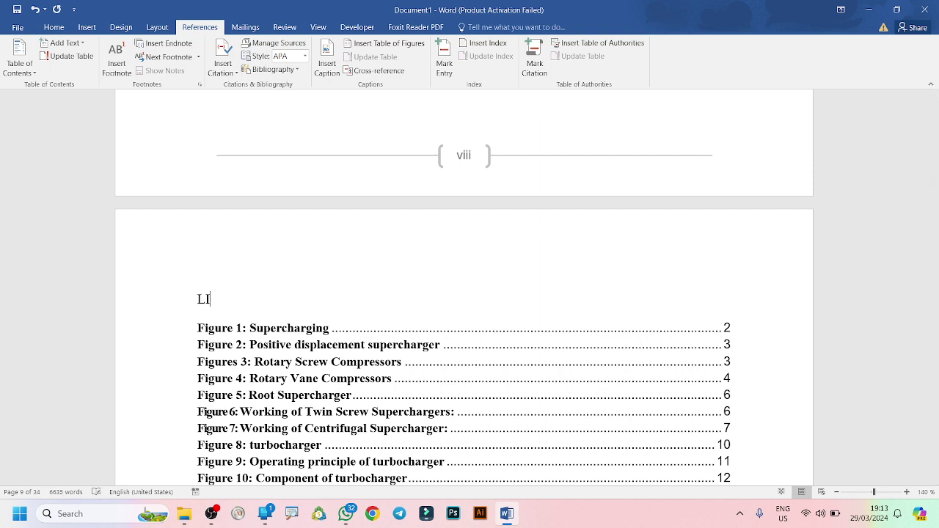
text(ST)
key(BackSpace)
key(BackSpace)
key(BackSpace)
text(TABLE OF FI)
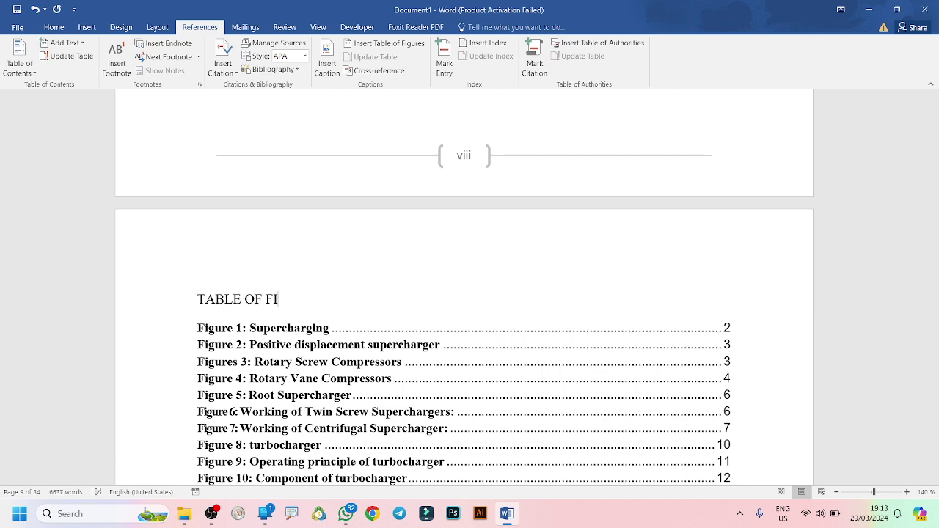
text(GURE)
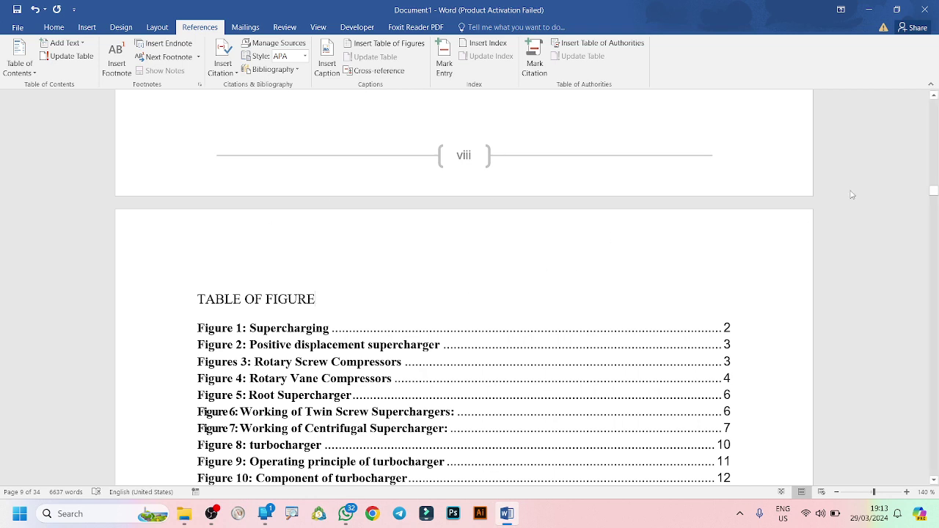
click(933, 96)
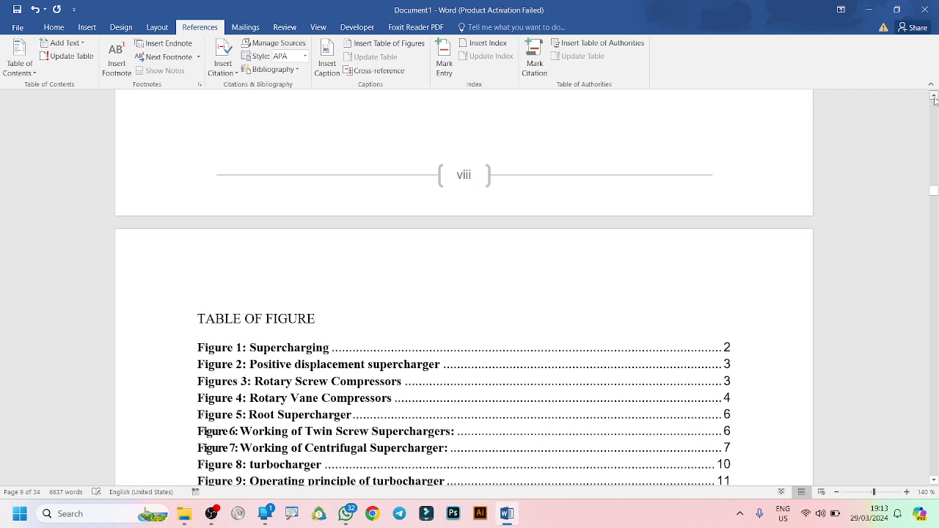
drag(933, 95, 935, 100)
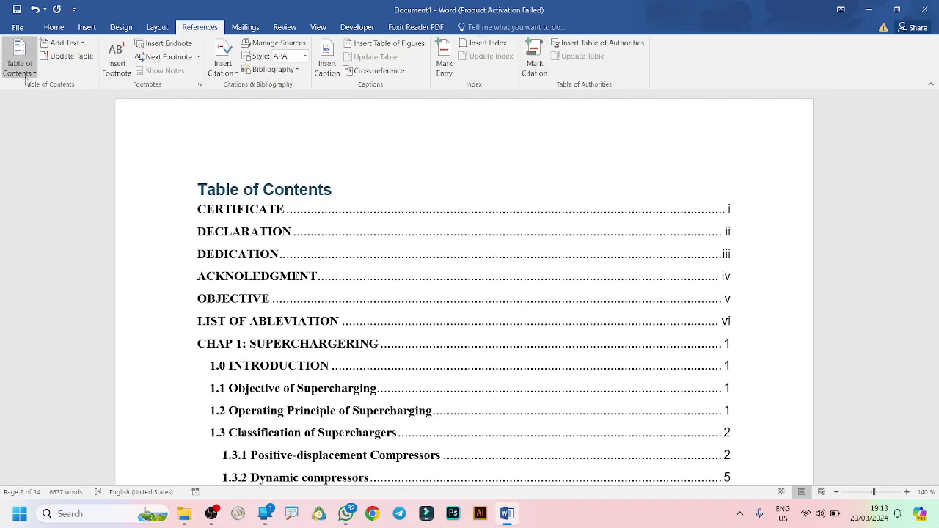
Run Update Table on the table of contents with 'Update entire table' selected.
click(66, 56)
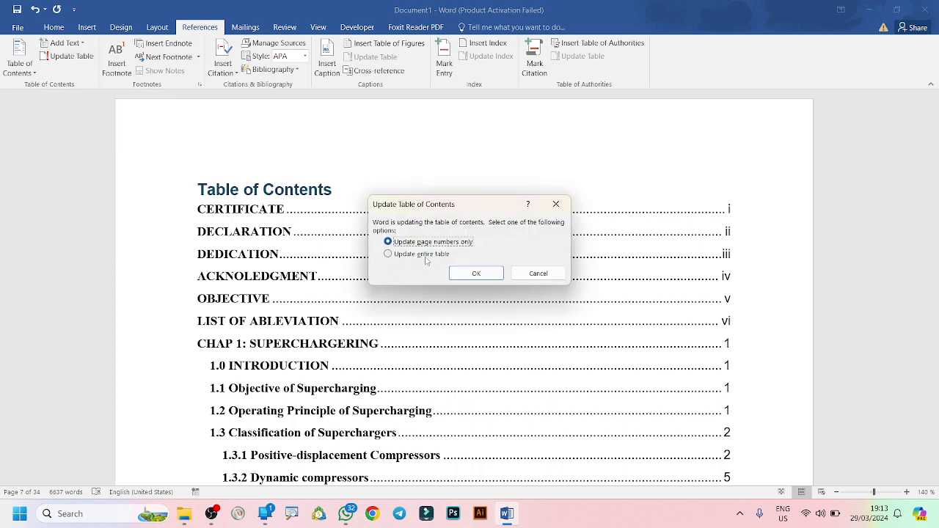
click(449, 256)
click(556, 204)
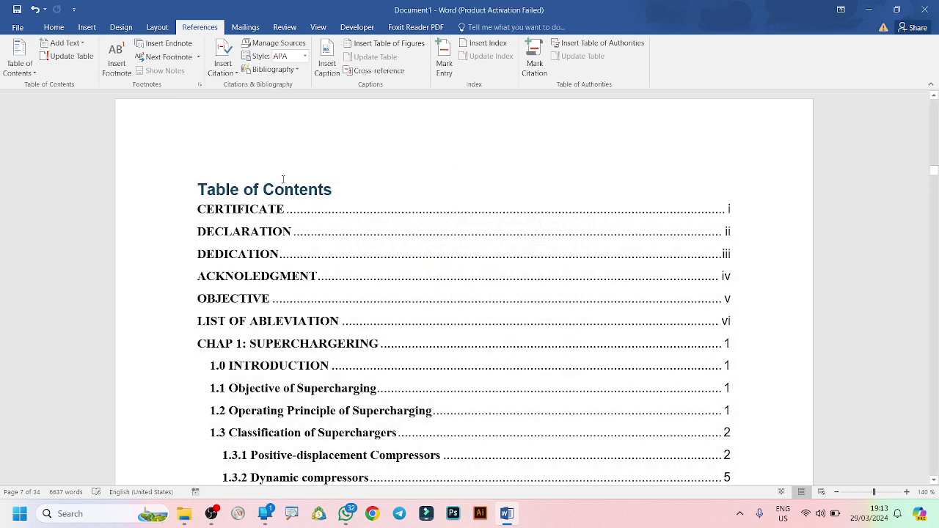
click(285, 189)
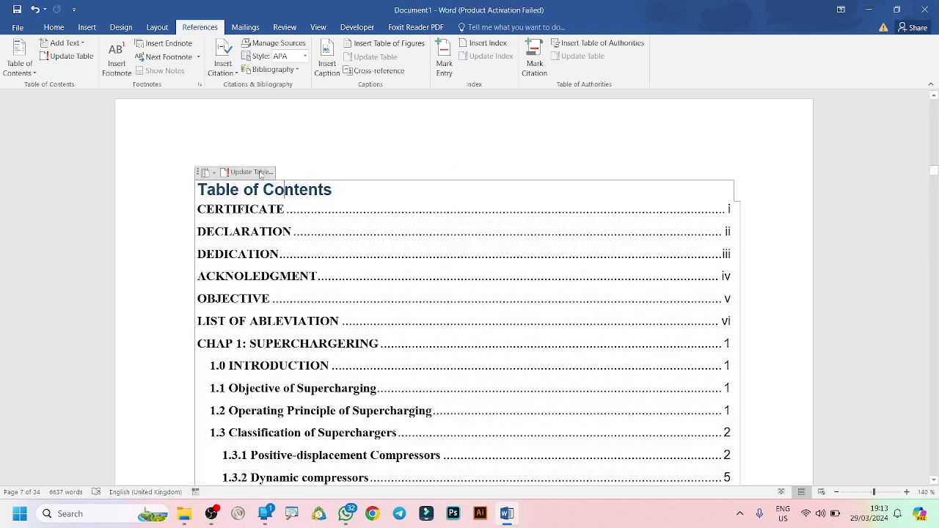
click(242, 173)
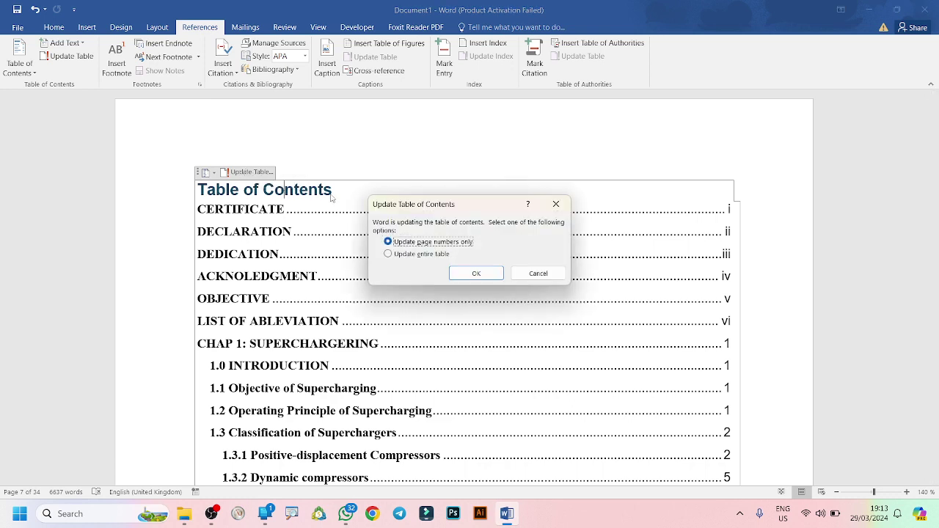
click(388, 254)
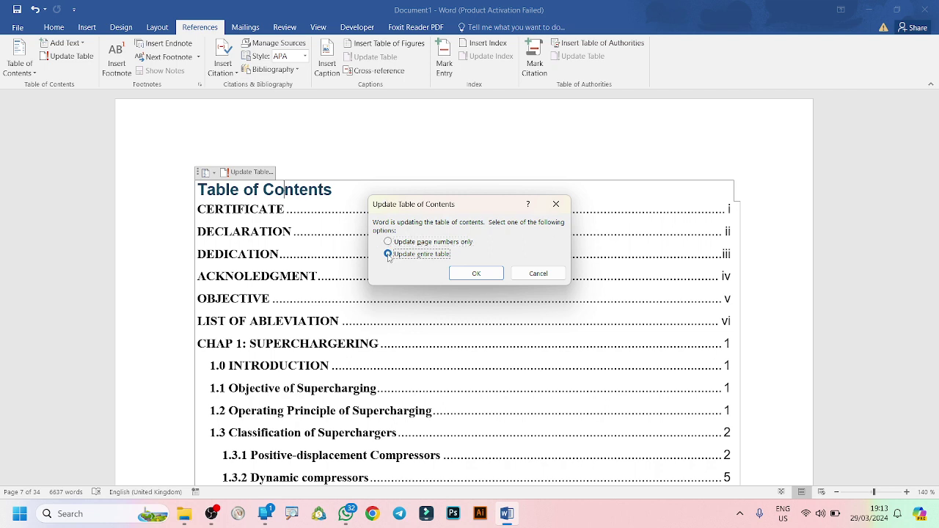
click(471, 274)
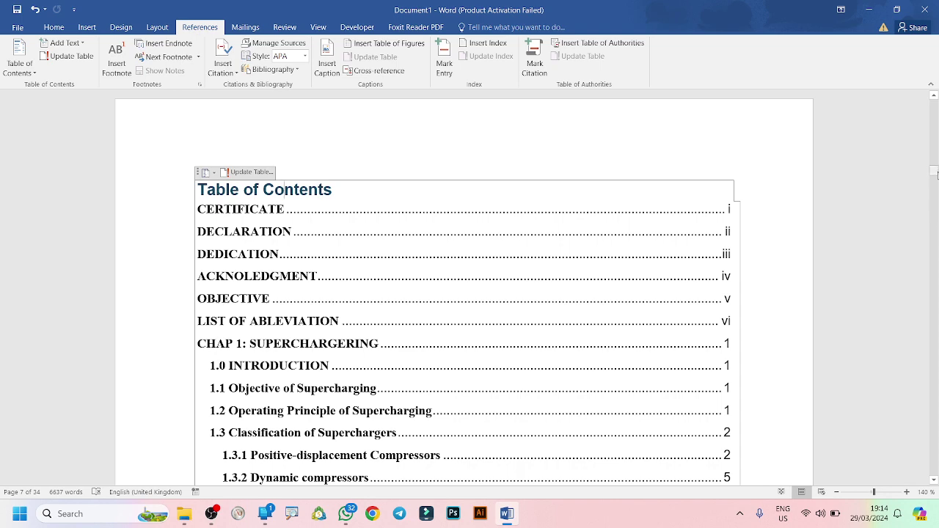
drag(936, 174, 937, 174)
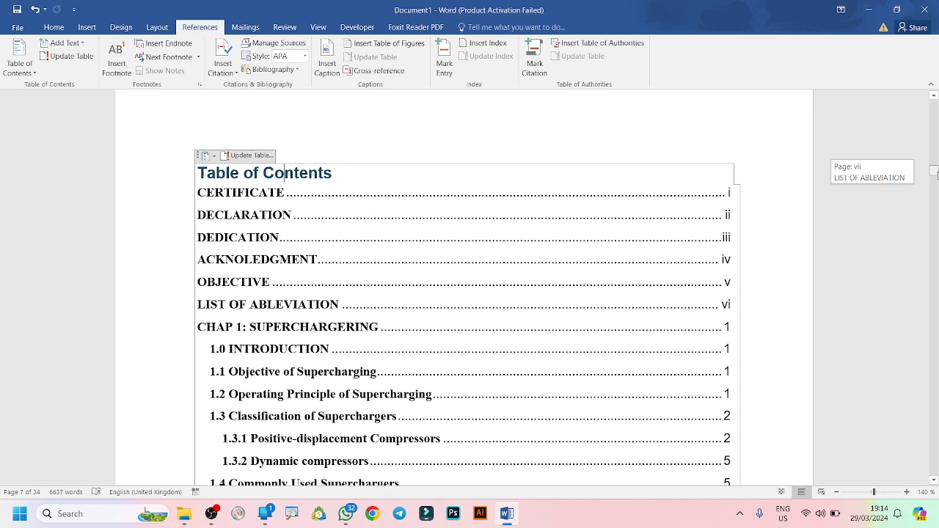
drag(936, 173, 936, 174)
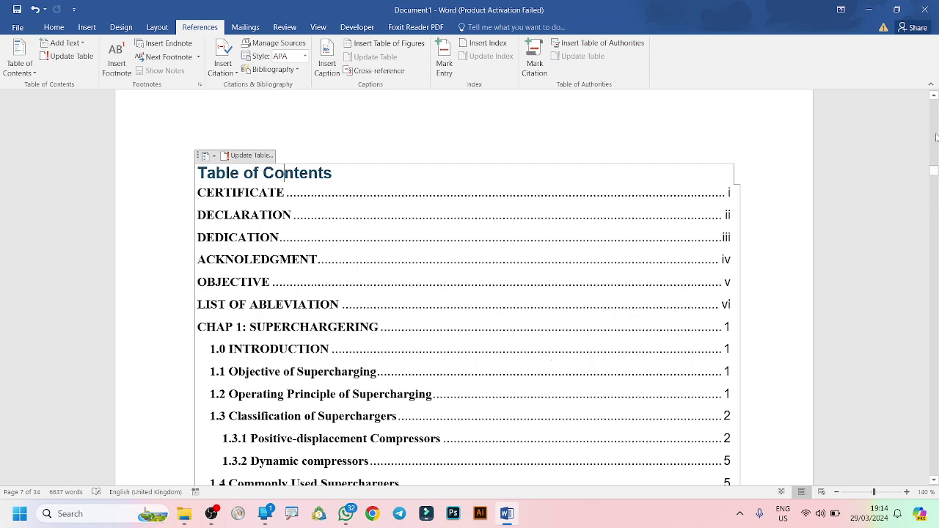
drag(936, 170, 934, 194)
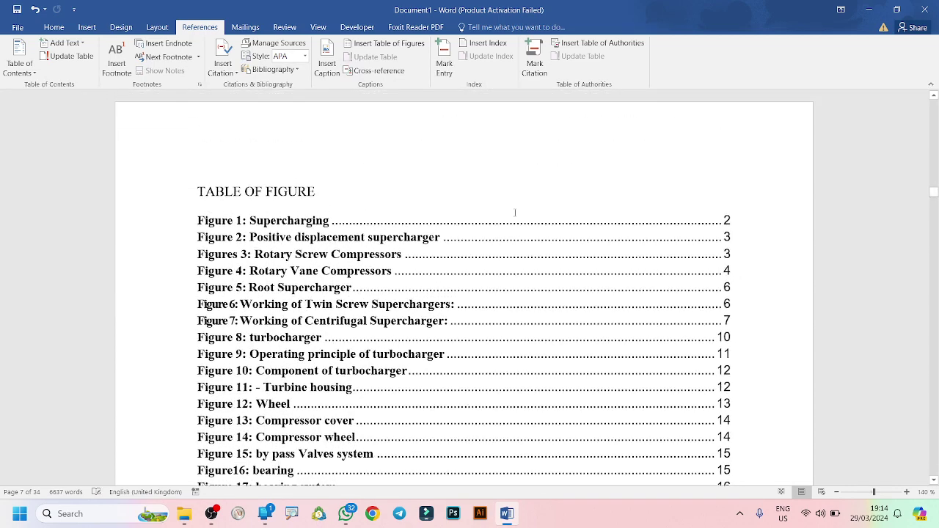
Apply Heading 1 to the TABLE OF FIGURE title, then open and close File > Save As.
click(287, 192)
click(58, 26)
click(479, 59)
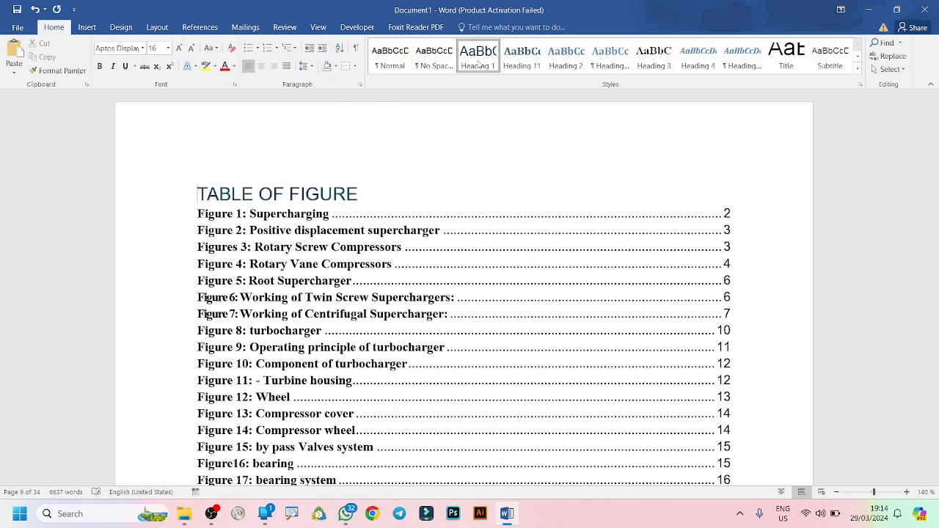
click(17, 8)
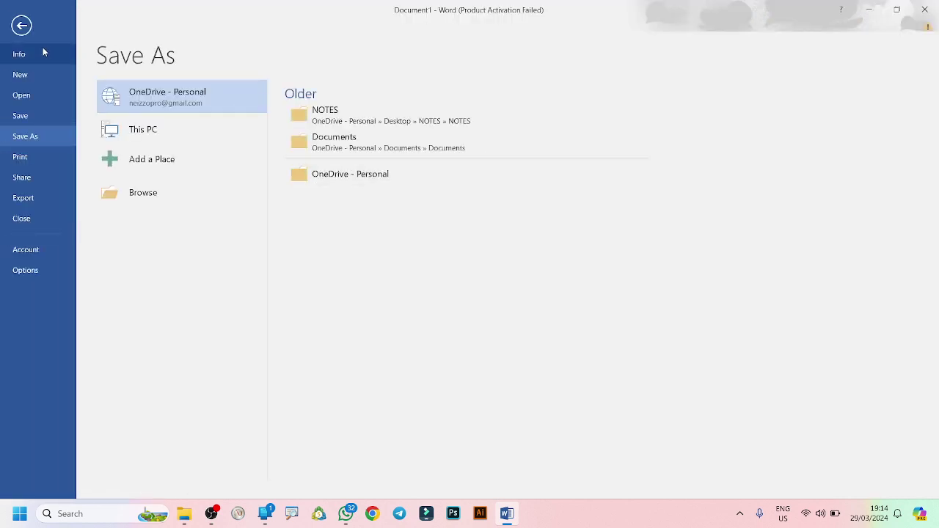
click(21, 25)
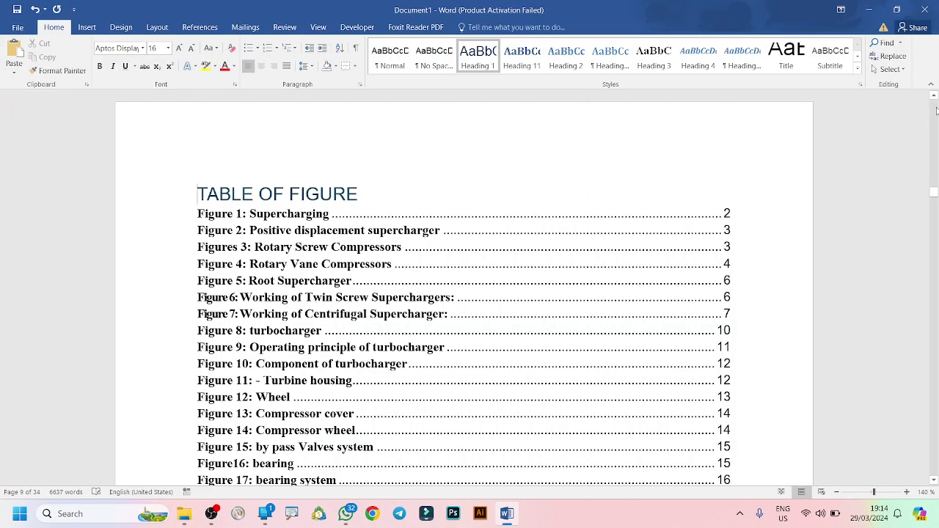
Return to the Table of Contents page, click inside it, and show the References tab.
scroll(935, 106, up, 3)
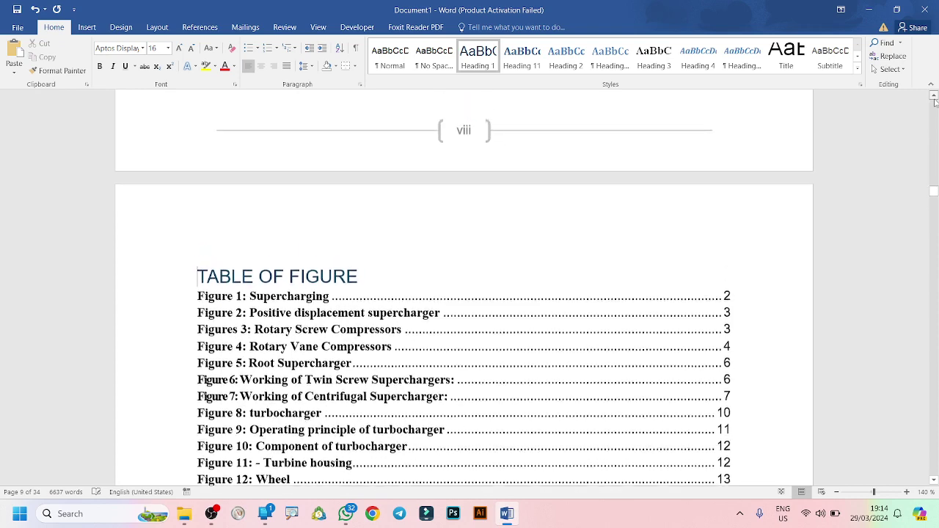
scroll(935, 103, up, 10)
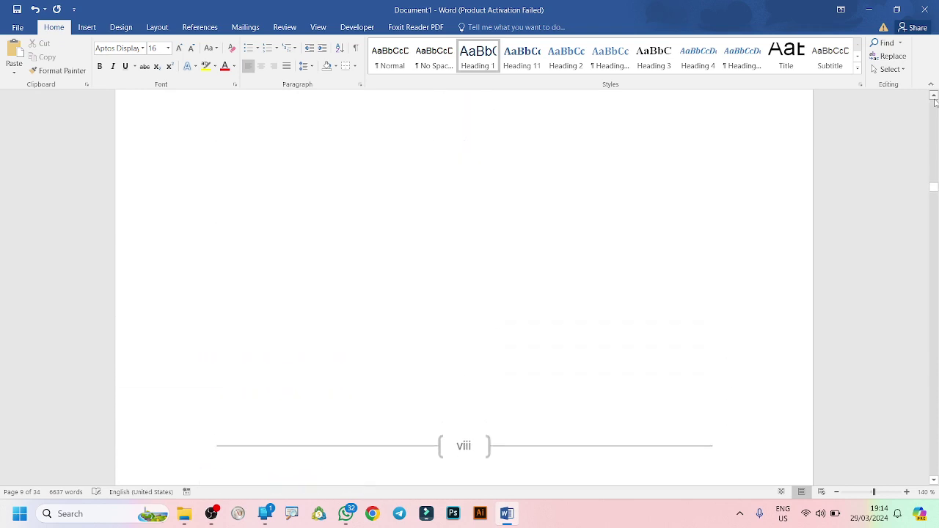
scroll(935, 102, up, 12)
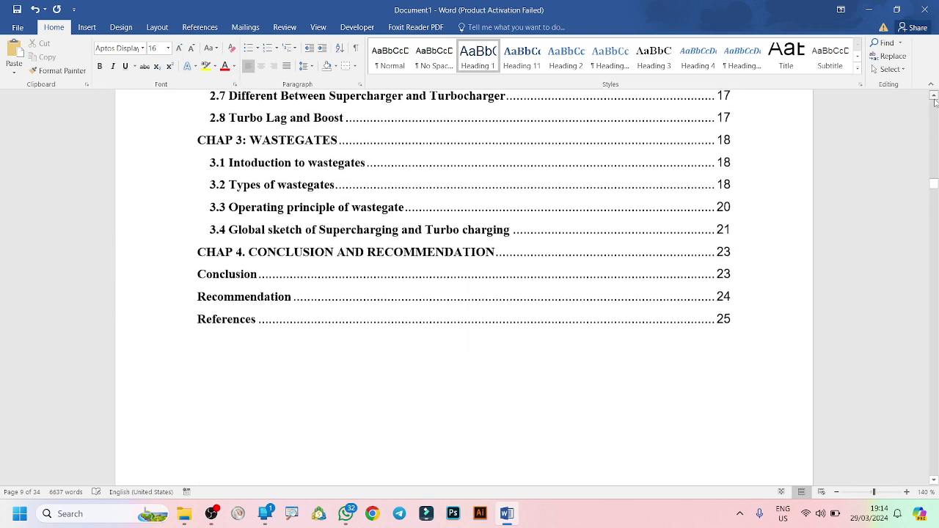
scroll(935, 102, up, 7)
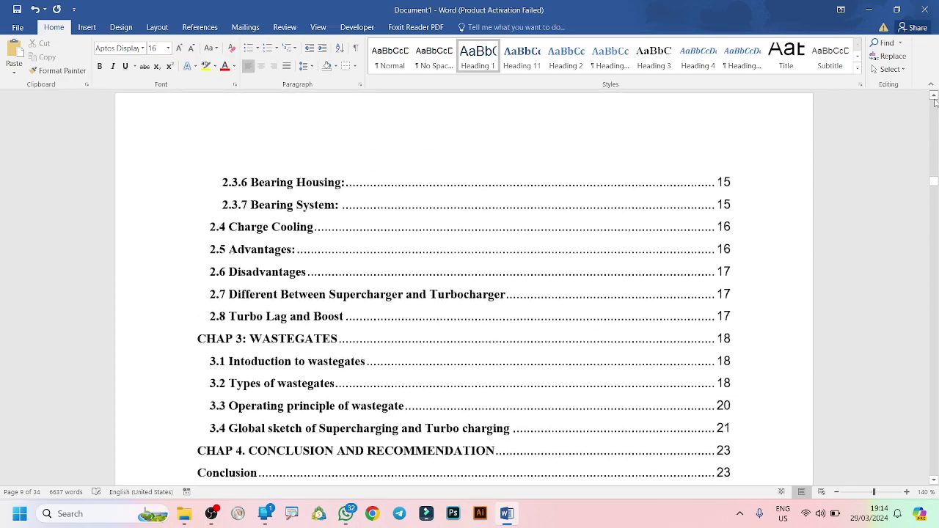
scroll(935, 102, up, 8)
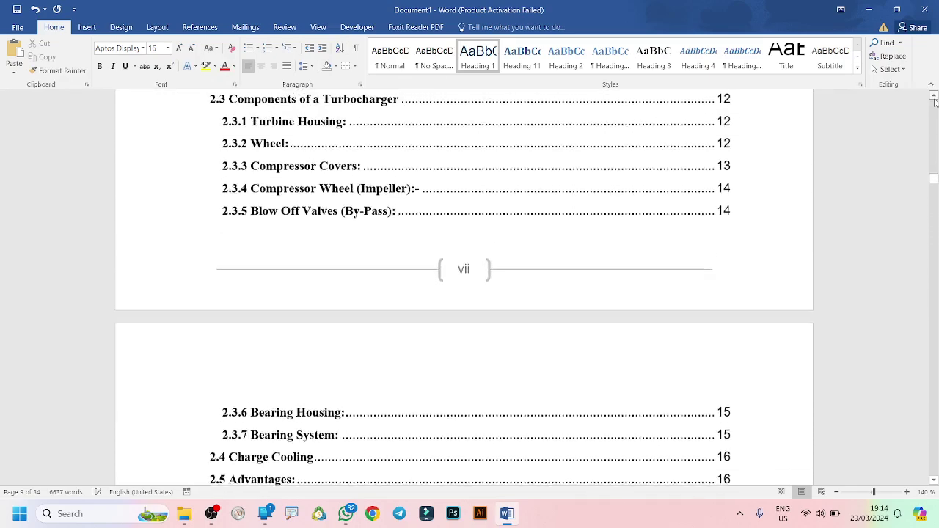
scroll(935, 103, up, 11)
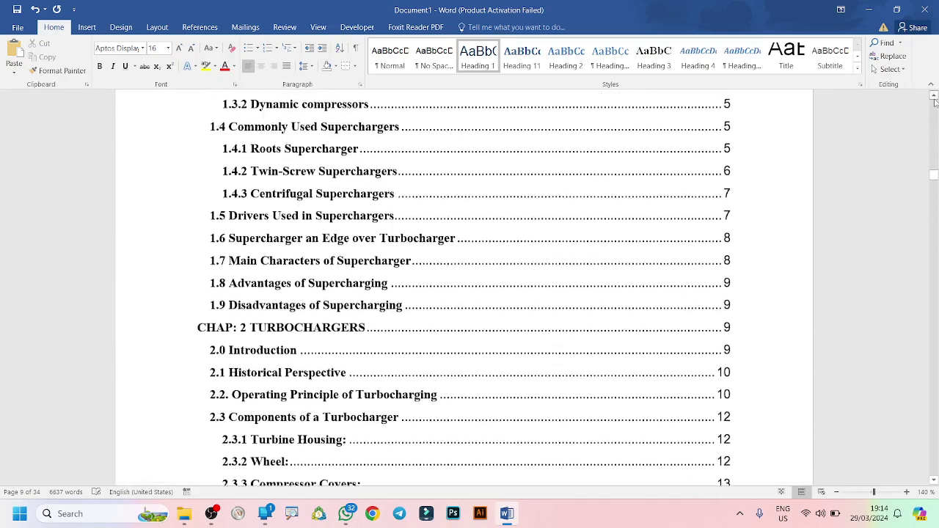
scroll(935, 103, up, 10)
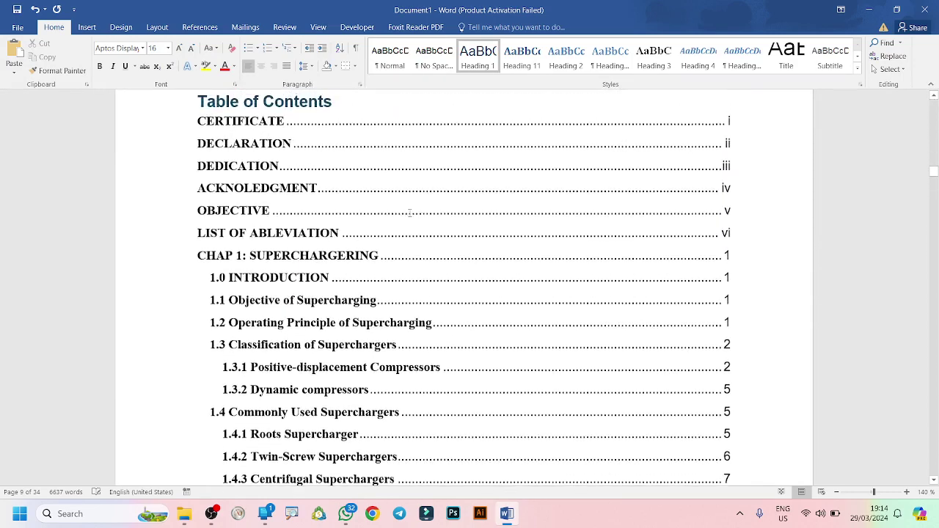
click(332, 202)
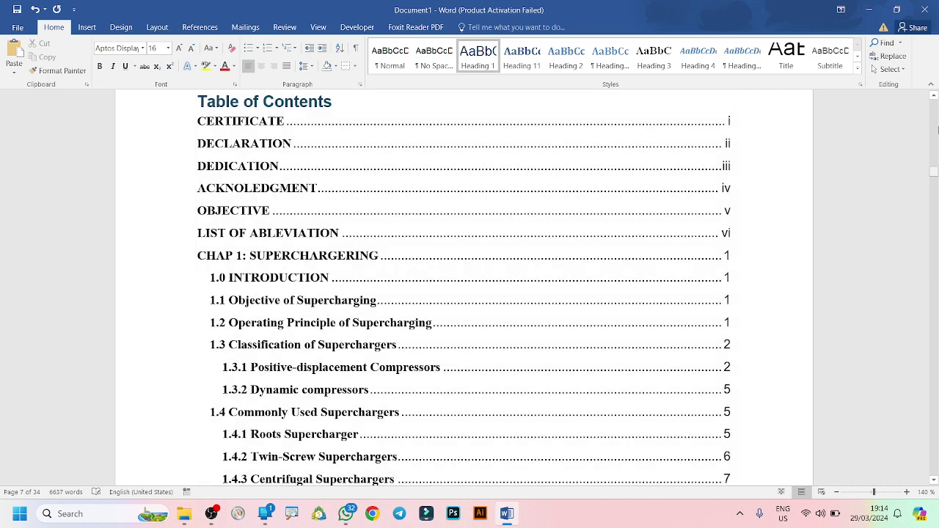
click(934, 97)
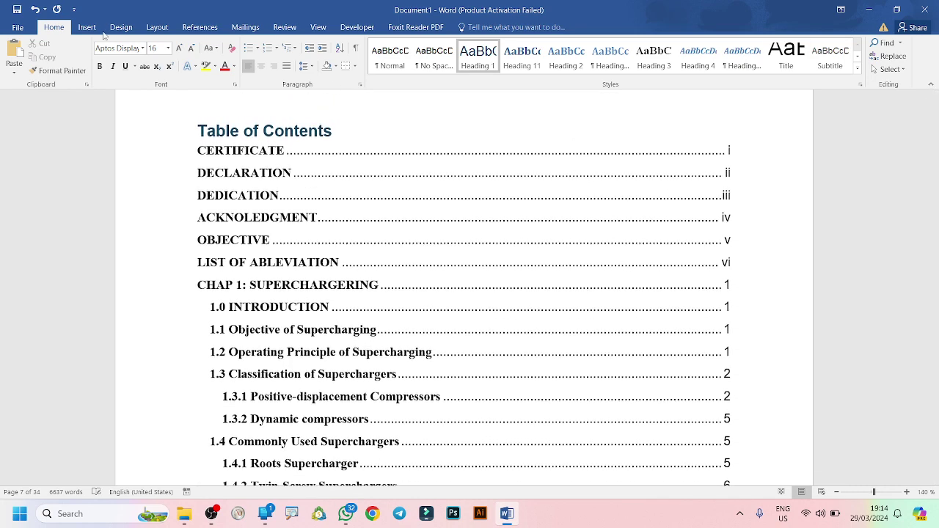
click(199, 27)
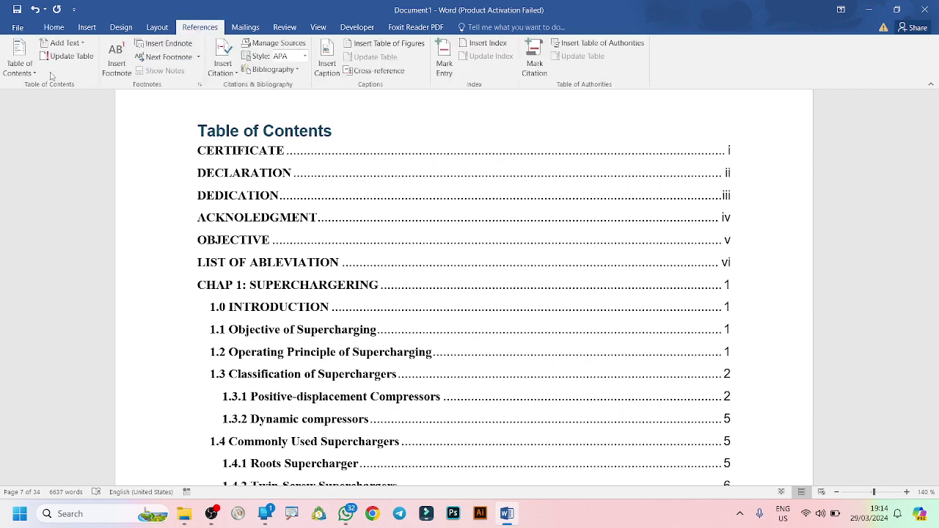
Update the entire table of contents so it picks up the new TABLE OF FIGURE heading.
click(77, 59)
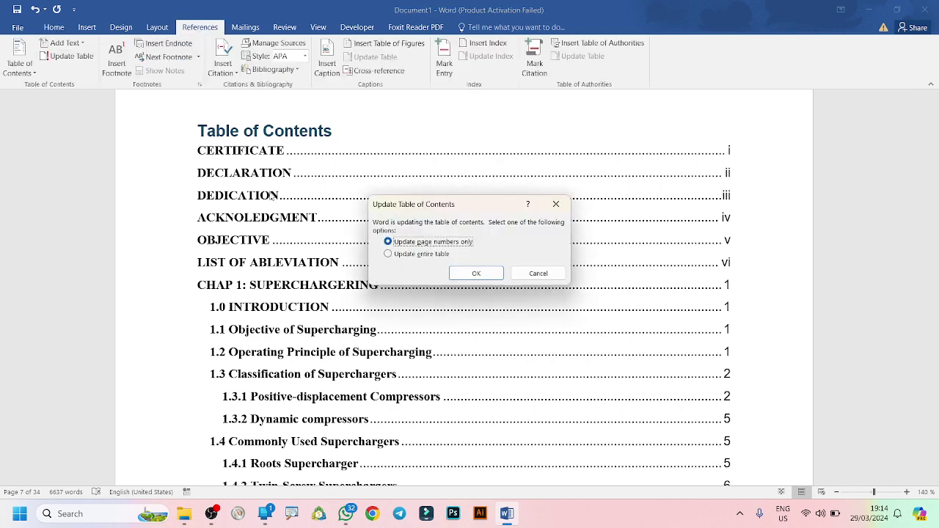
click(388, 254)
click(475, 273)
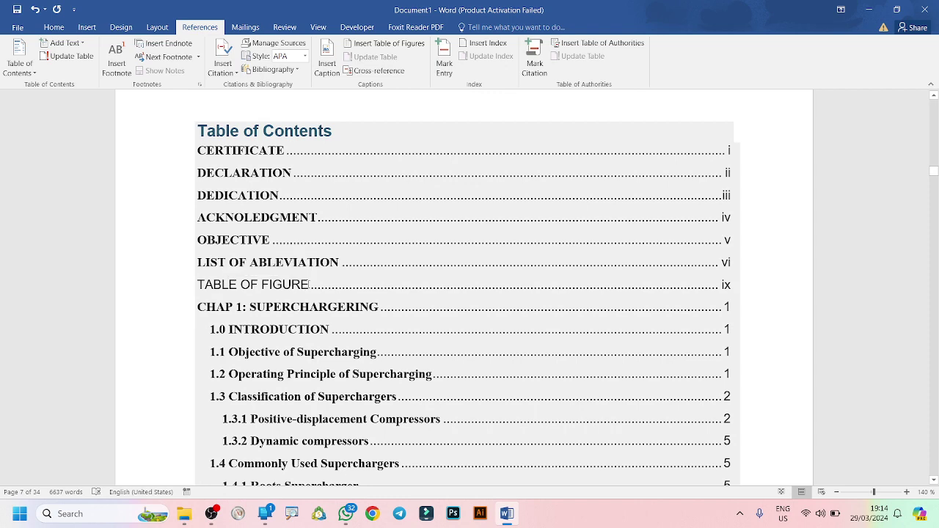
Select the new TABLE OF FIGURE entry, then scroll down to the References page.
drag(309, 284, 183, 291)
click(162, 292)
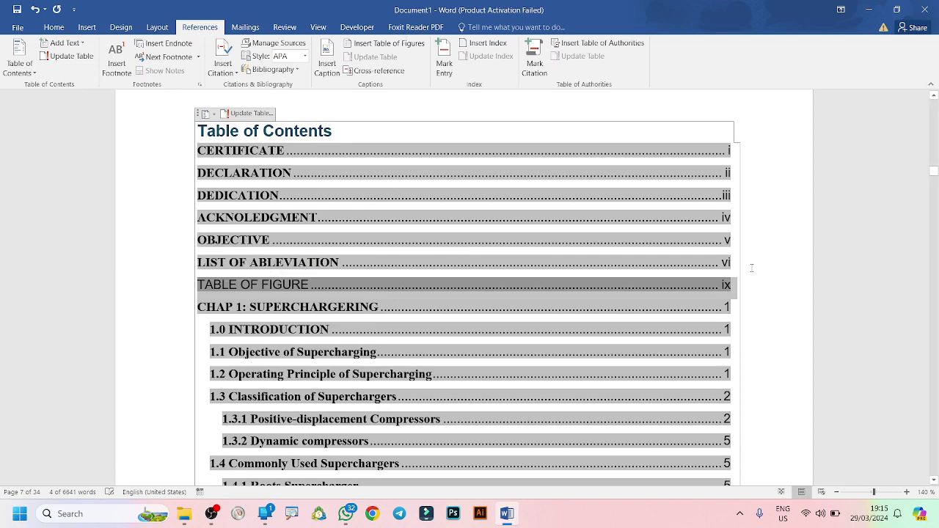
scroll(938, 275, down, 5)
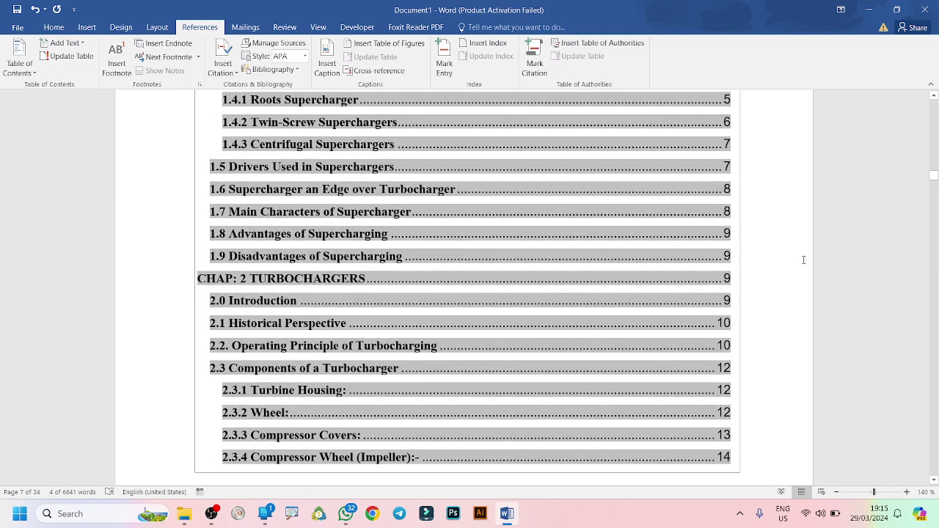
drag(935, 178, 935, 216)
drag(933, 216, 934, 464)
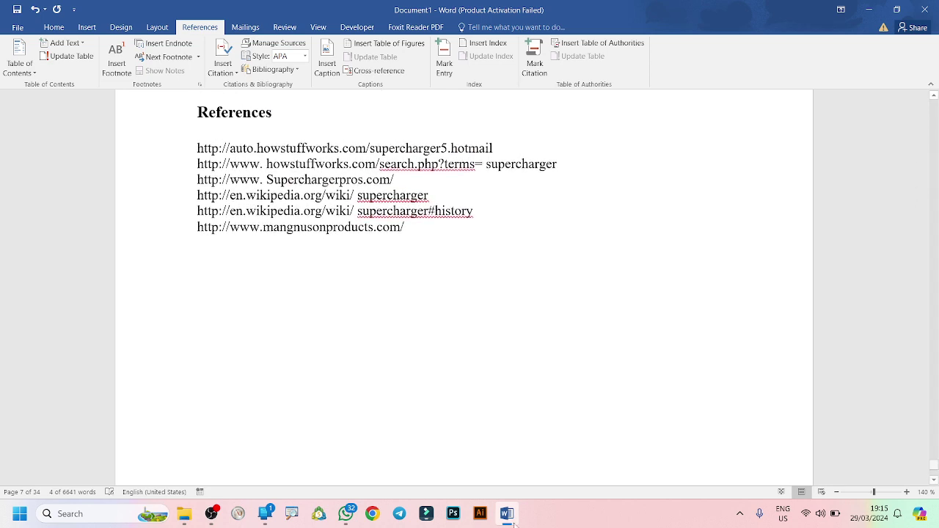
Type the contact phone number on the empty line below the six supercharger web sources.
click(411, 419)
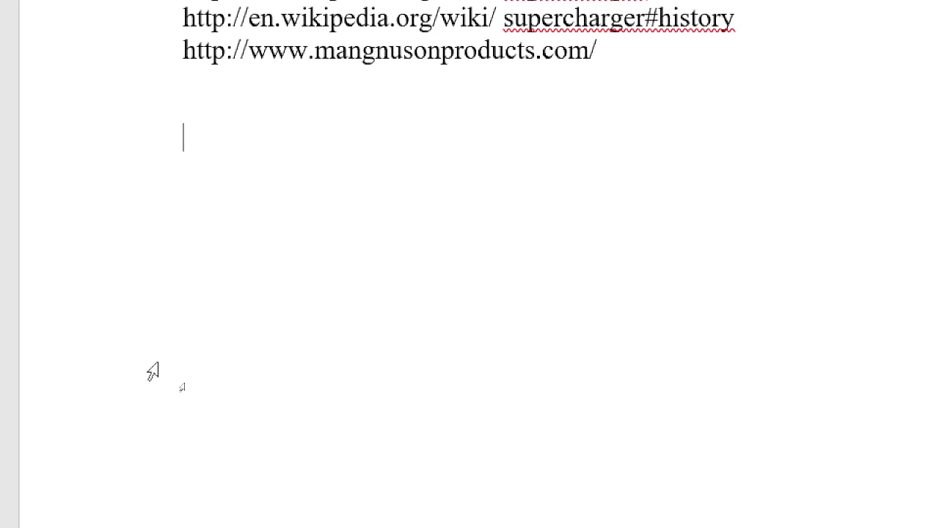
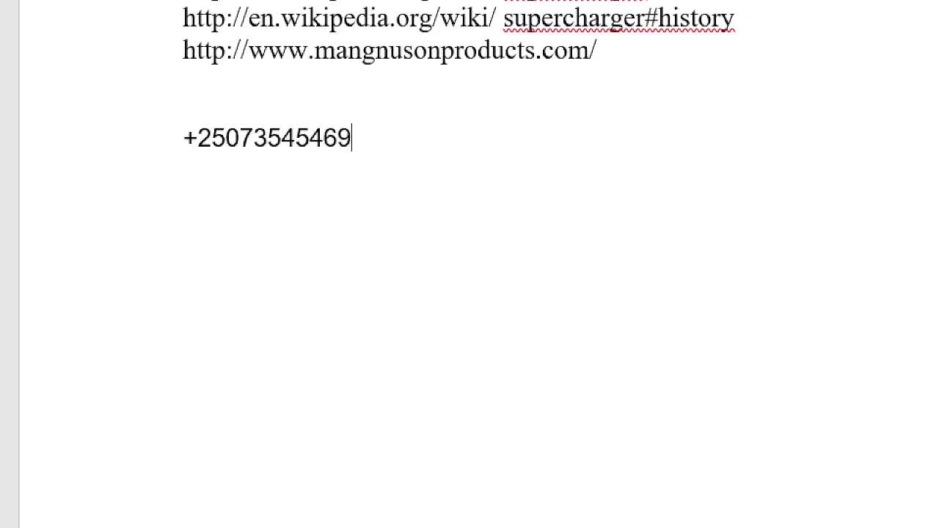
scroll(262, 80, up, 3)
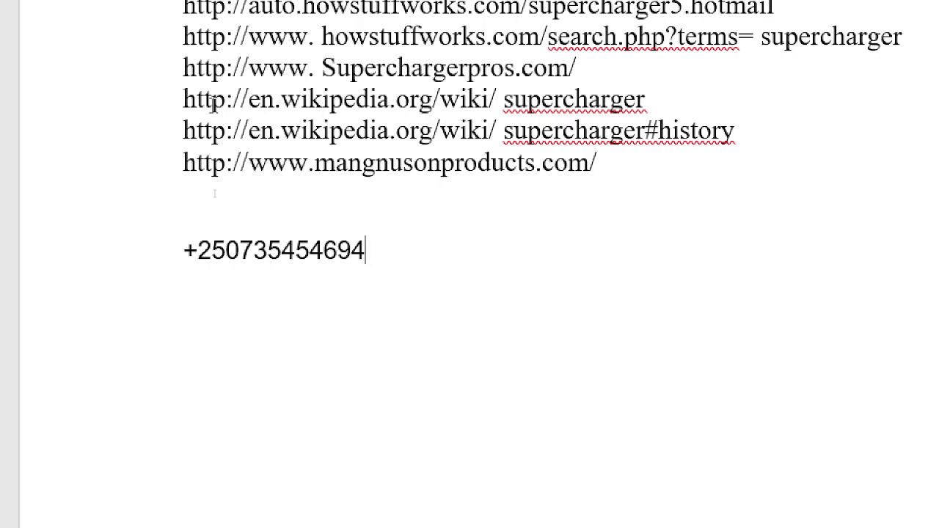
scroll(214, 187, up, 3)
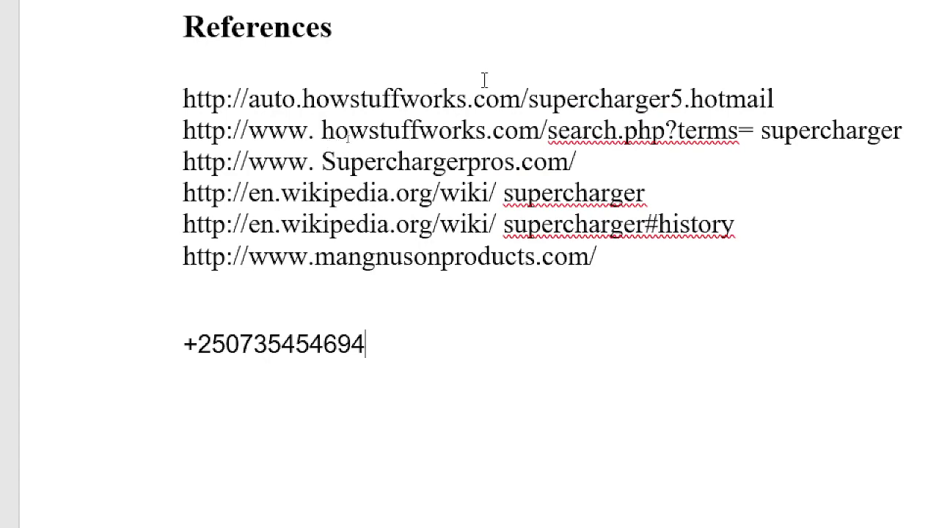